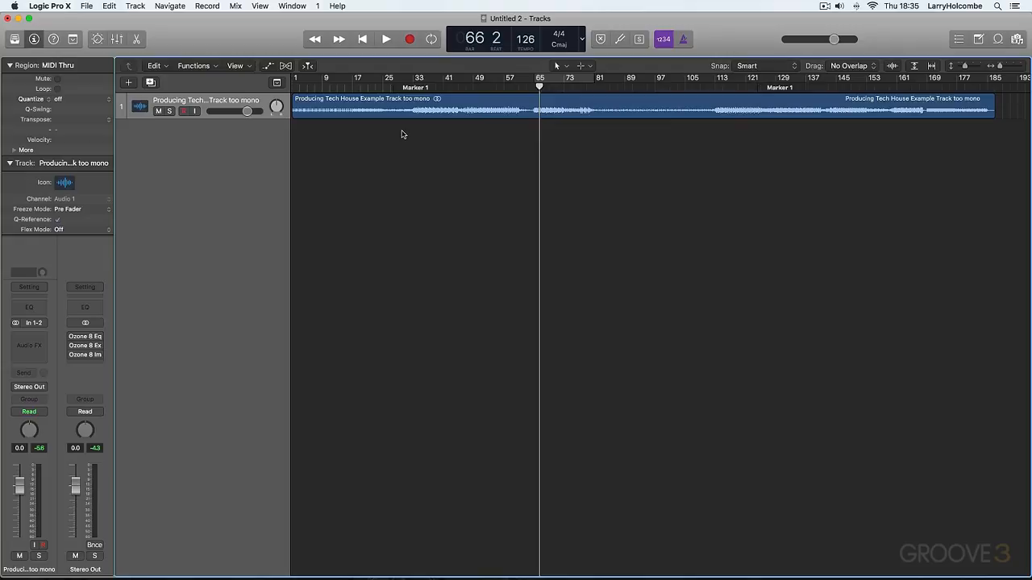
- Set a cycle region over bars 65 to 81 and audition that section of the track
scroll(404, 133, right, 1)
drag(575, 74, 590, 75)
key(space)
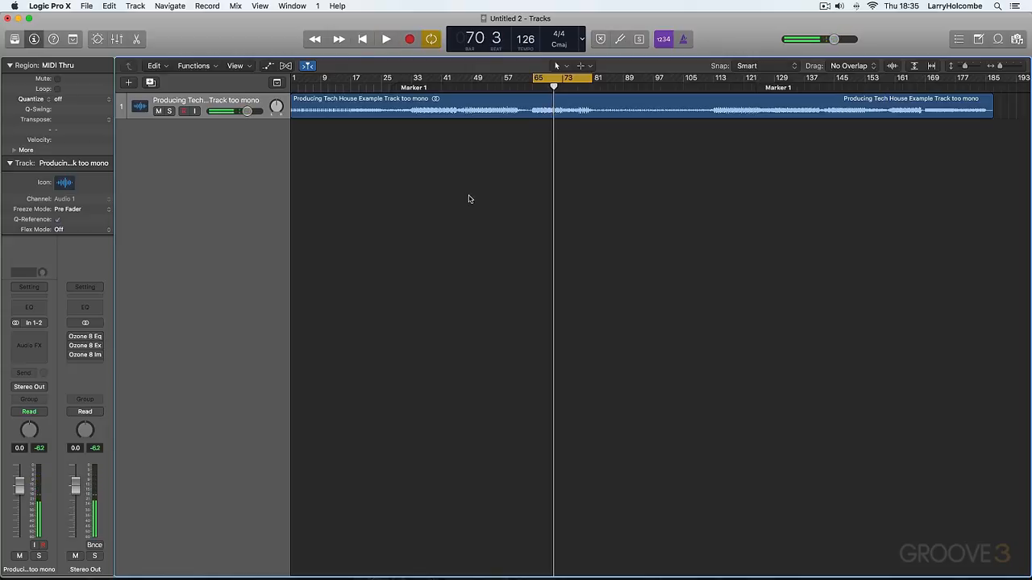
- Open the Ozone 8 Equalizer on the Stereo Out, switch it to mid/side processing and select the Side channel
click(83, 338)
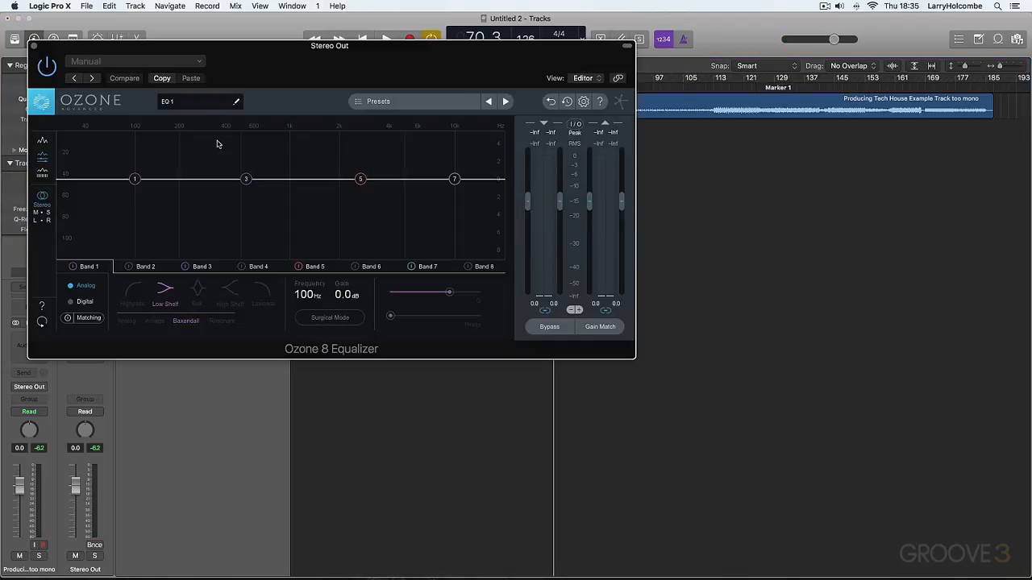
drag(201, 48, 279, 47)
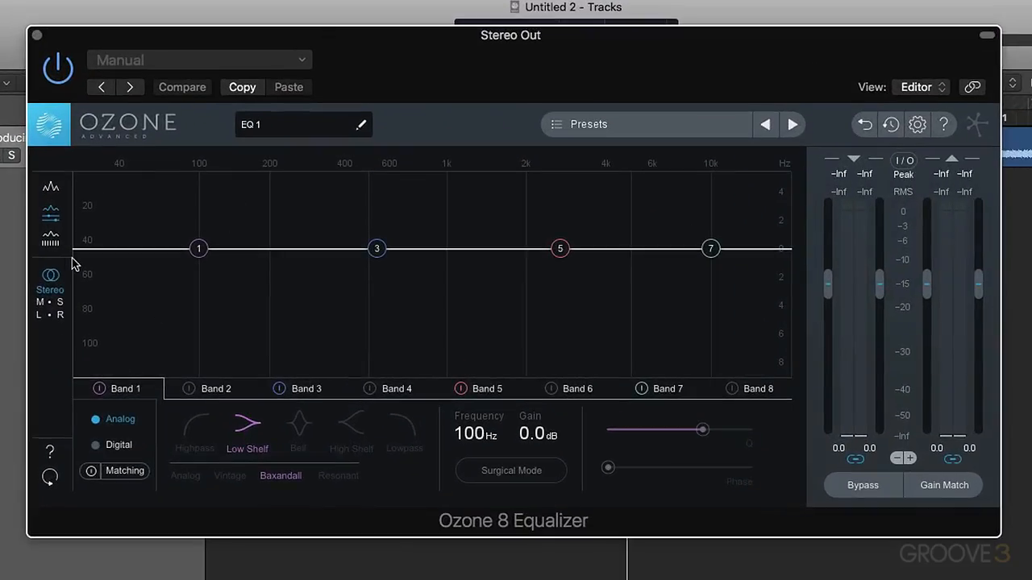
click(58, 302)
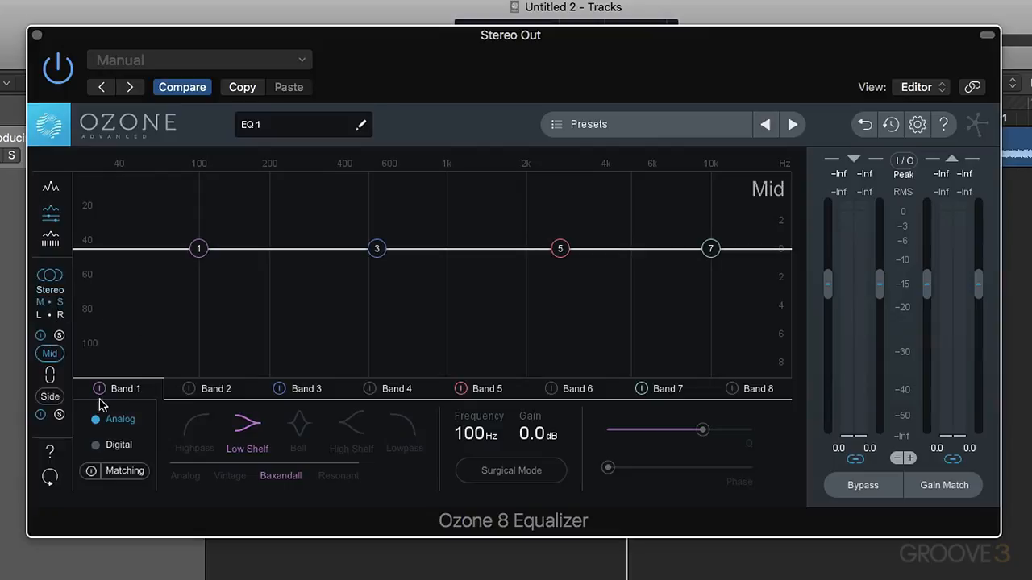
click(50, 396)
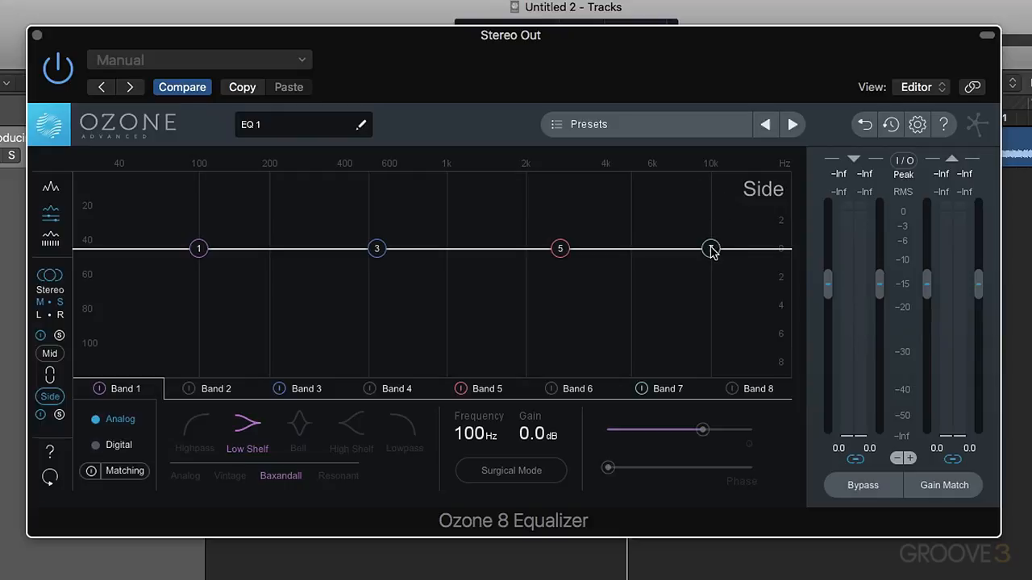
- Boost the side highs with the band 7 high shelf at about 1.77 kHz and 9.1 dB, auditioning the loop
drag(710, 249, 536, 169)
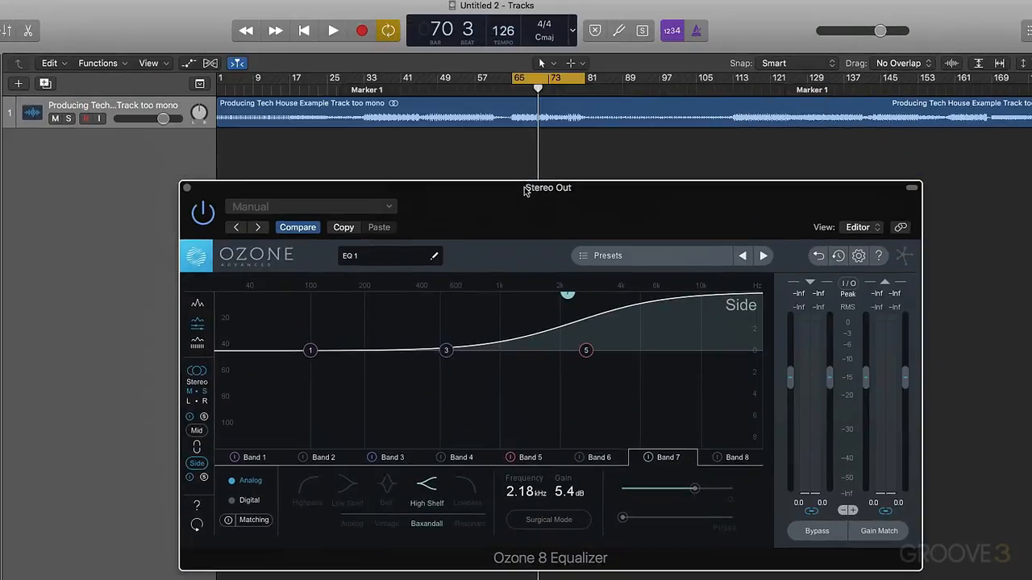
key(space)
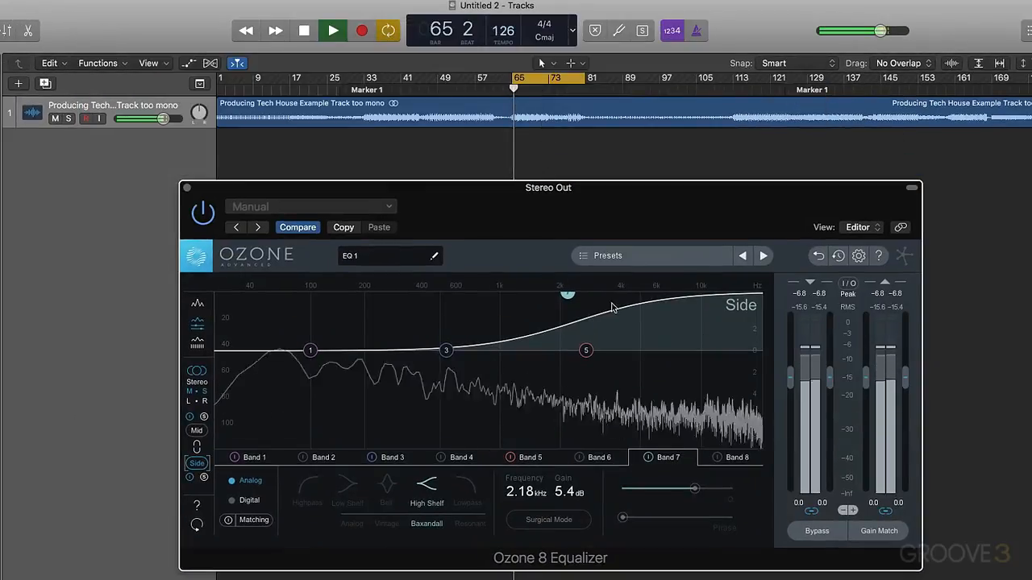
key(space)
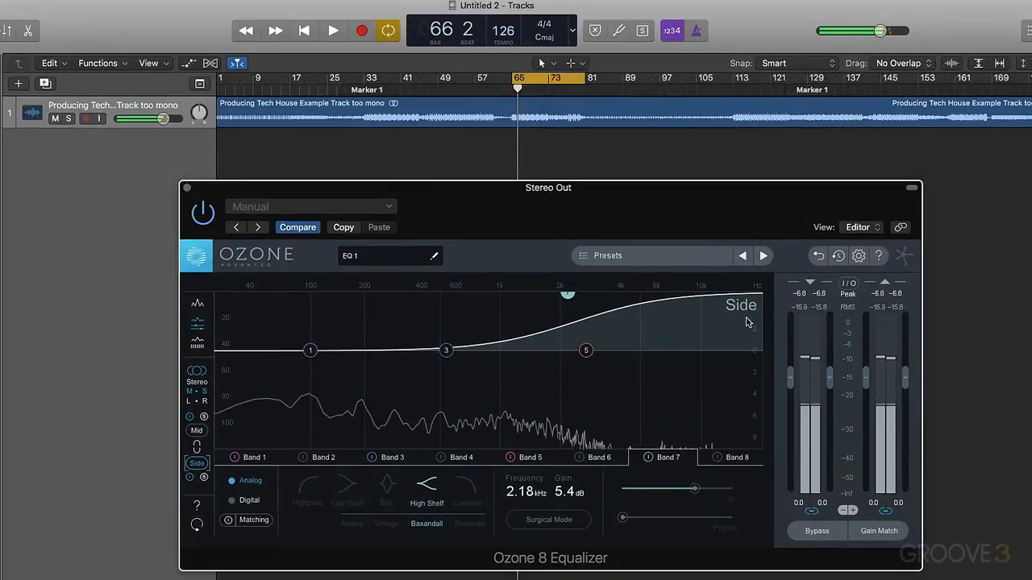
drag(753, 324, 757, 350)
drag(567, 352, 549, 323)
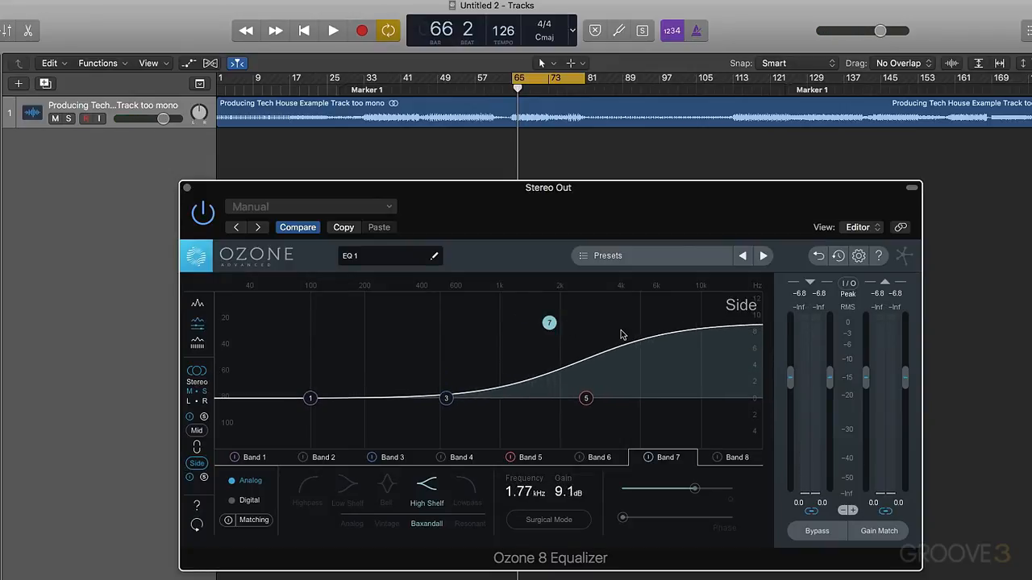
key(space)
drag(545, 192, 593, 163)
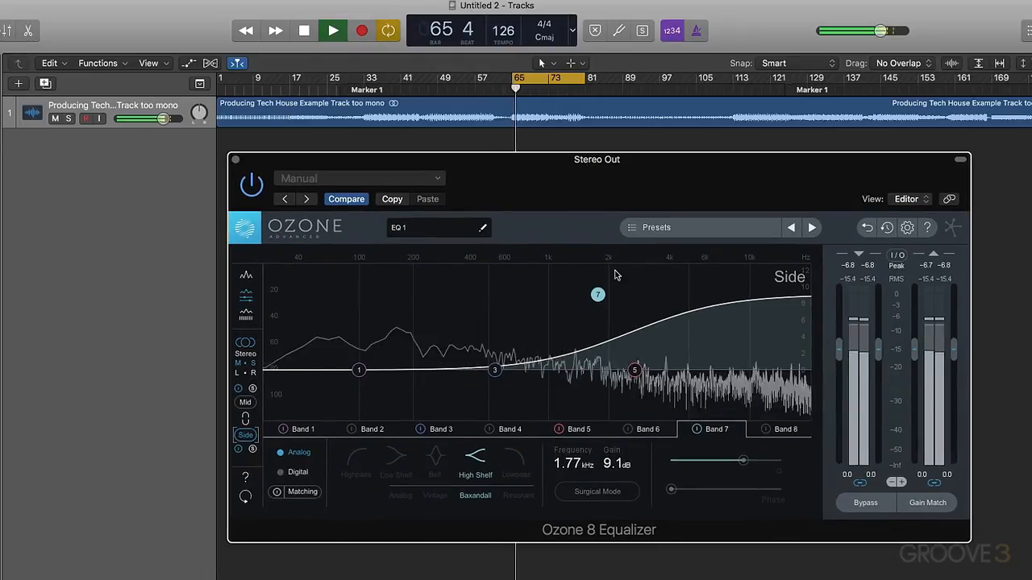
- Raise the side high shelf on band 7 to about 12.8 dB at 760 Hz while auditioning the loop
drag(597, 294, 606, 275)
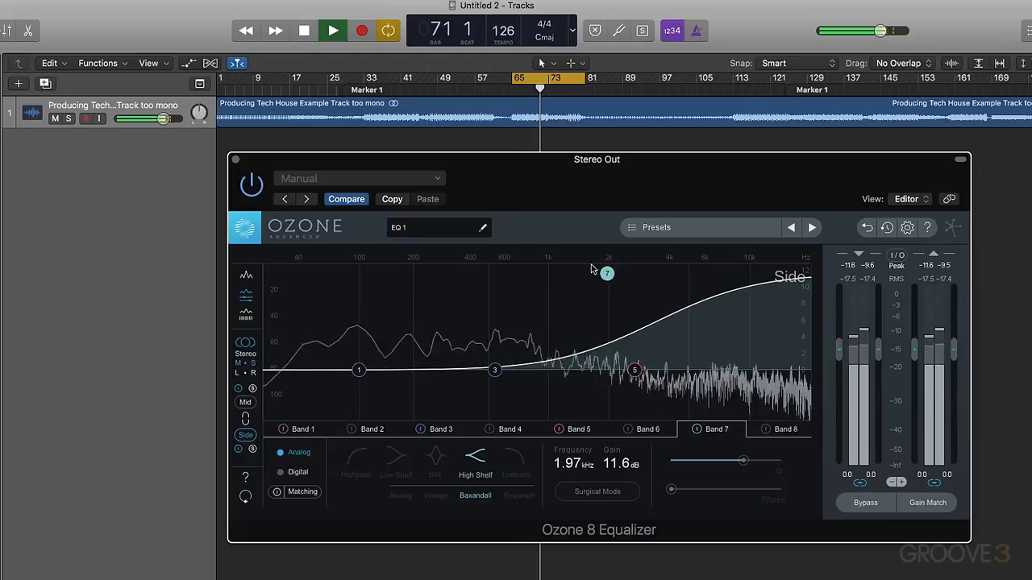
drag(607, 275, 507, 252)
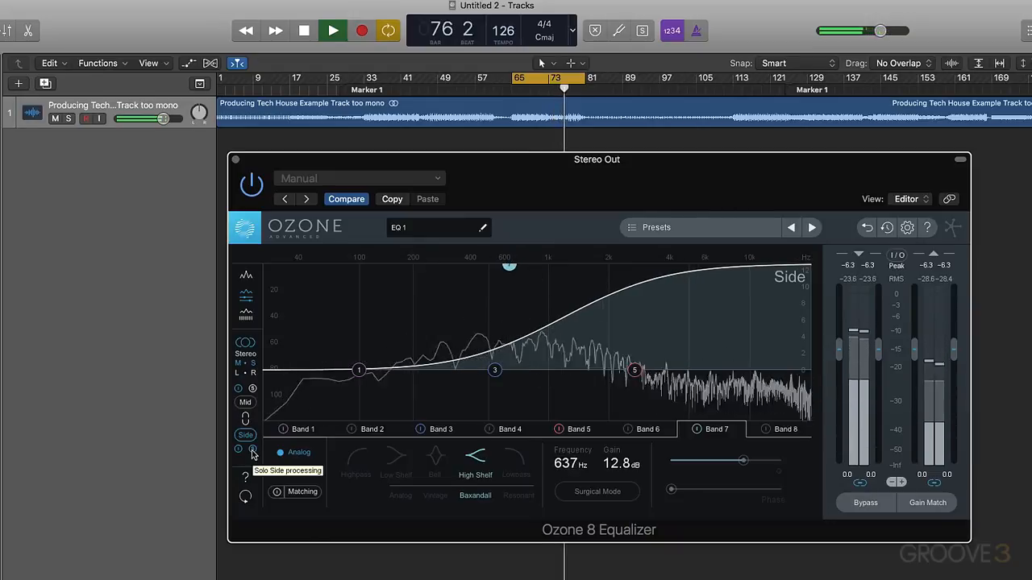
key(space)
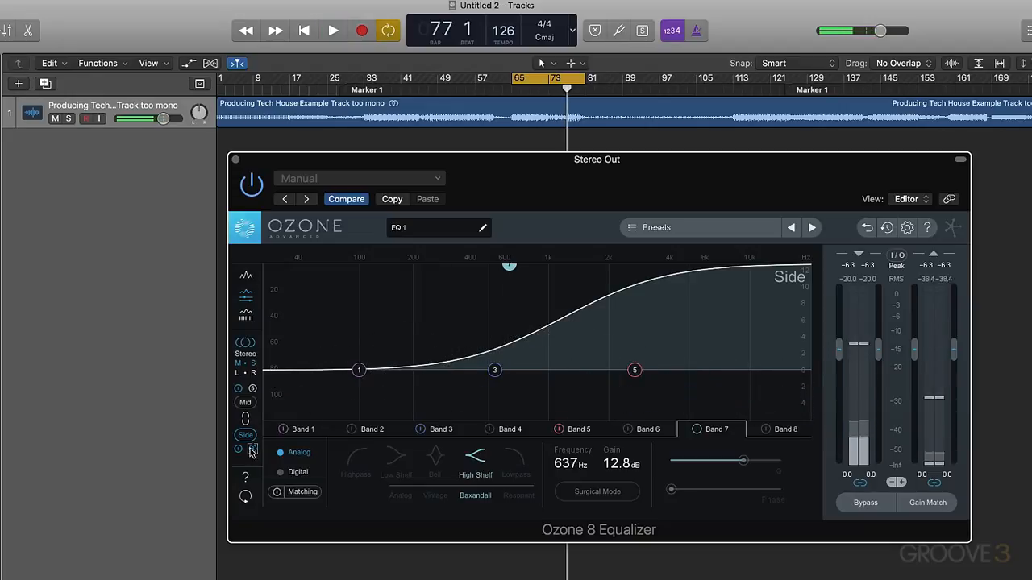
key(space)
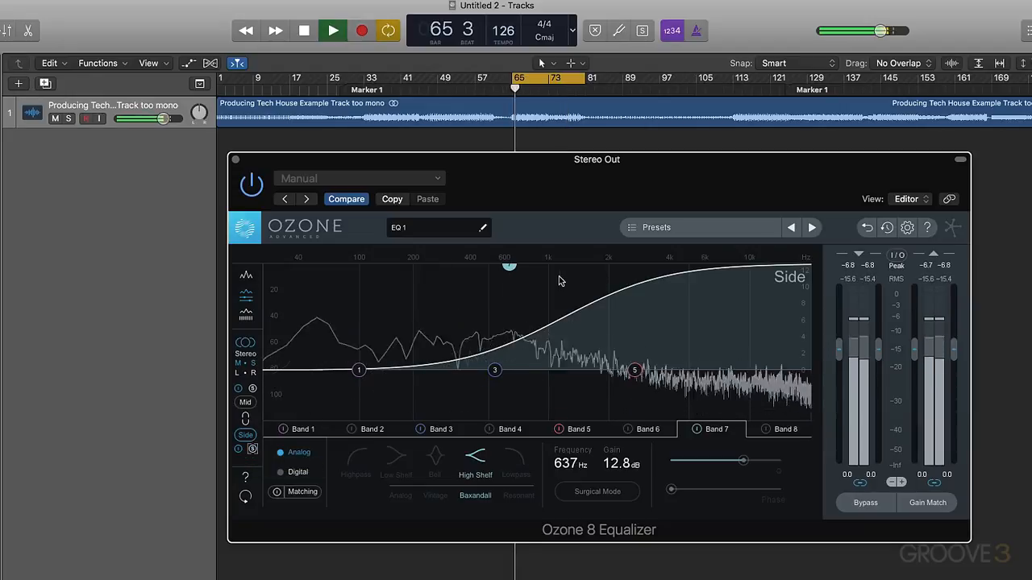
drag(508, 270, 524, 270)
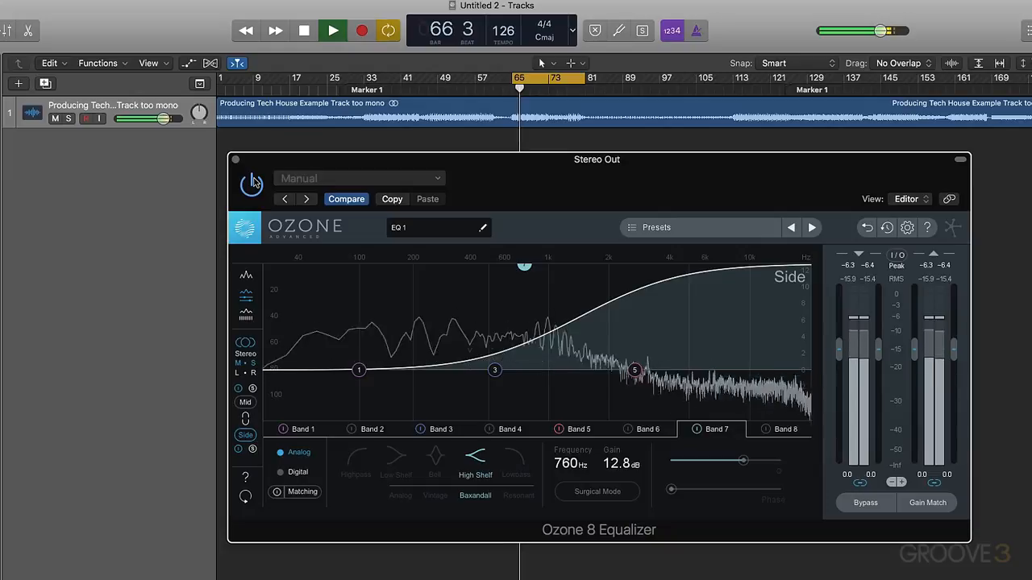
- Compare the loop with the equalizer bypassed and active, stop playback and close the equalizer window
click(251, 186)
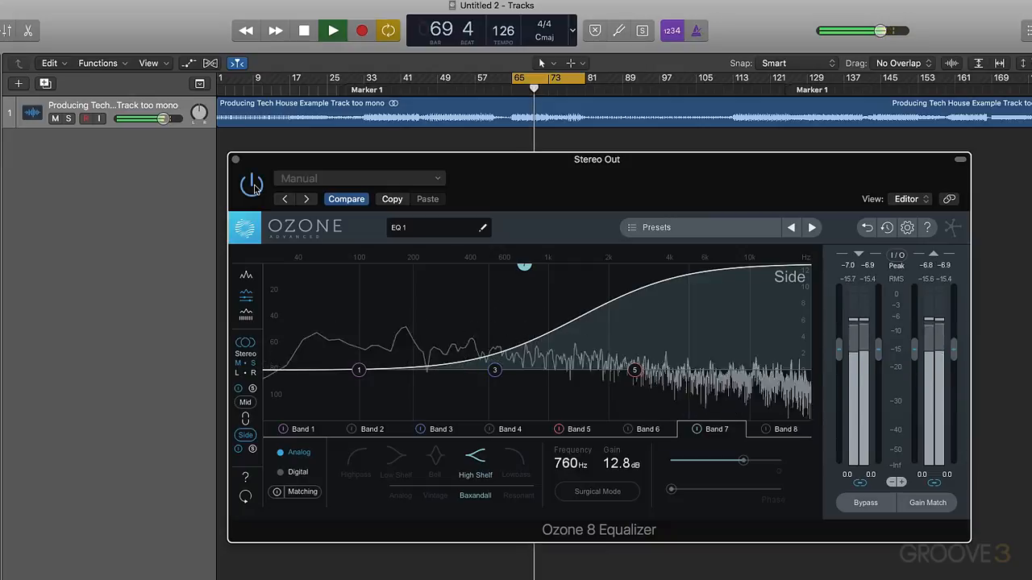
key(space)
click(235, 160)
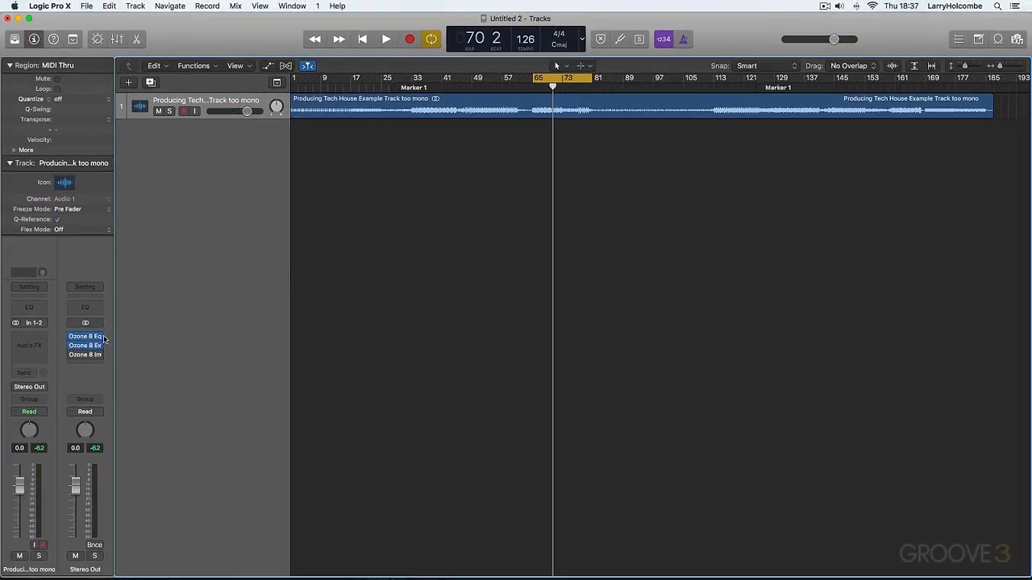
- Open the Ozone 8 Exciter on the Stereo Out, switch it to mid/side processing and select the Side channel
click(89, 345)
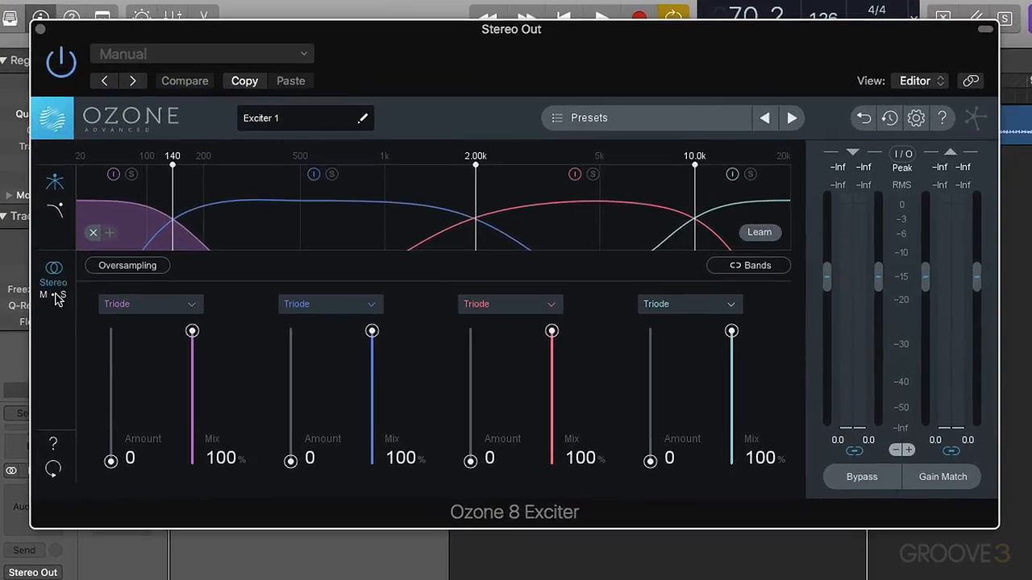
click(56, 296)
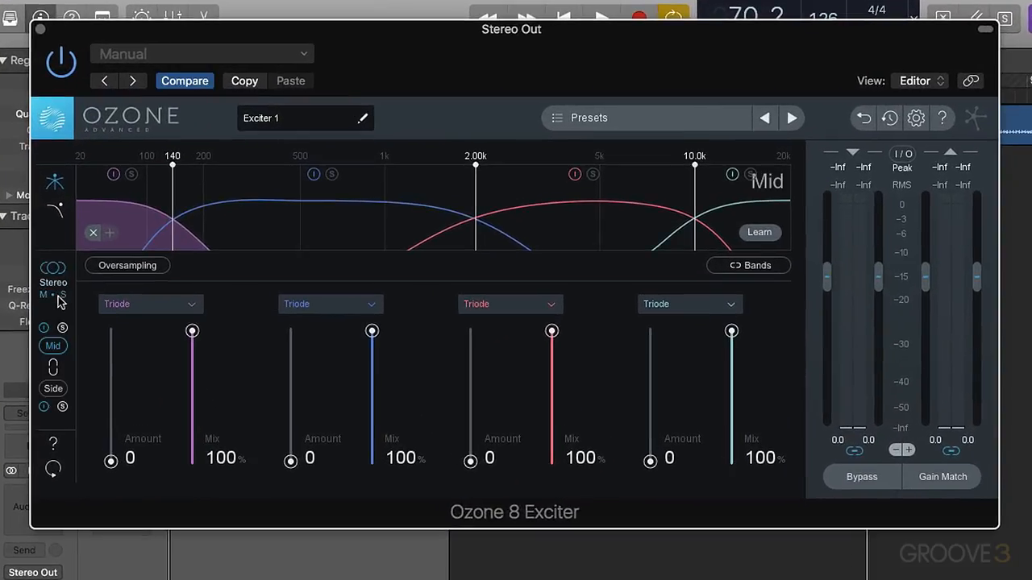
click(53, 390)
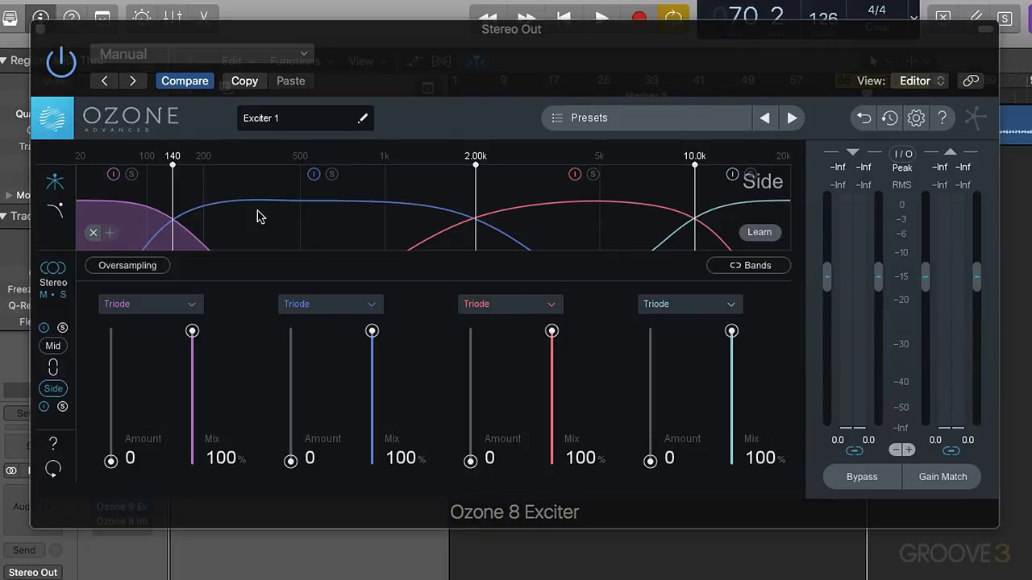
- Browse the third band's saturation modes, and remove the 10 kHz crossover to leave three exciter bands
click(478, 306)
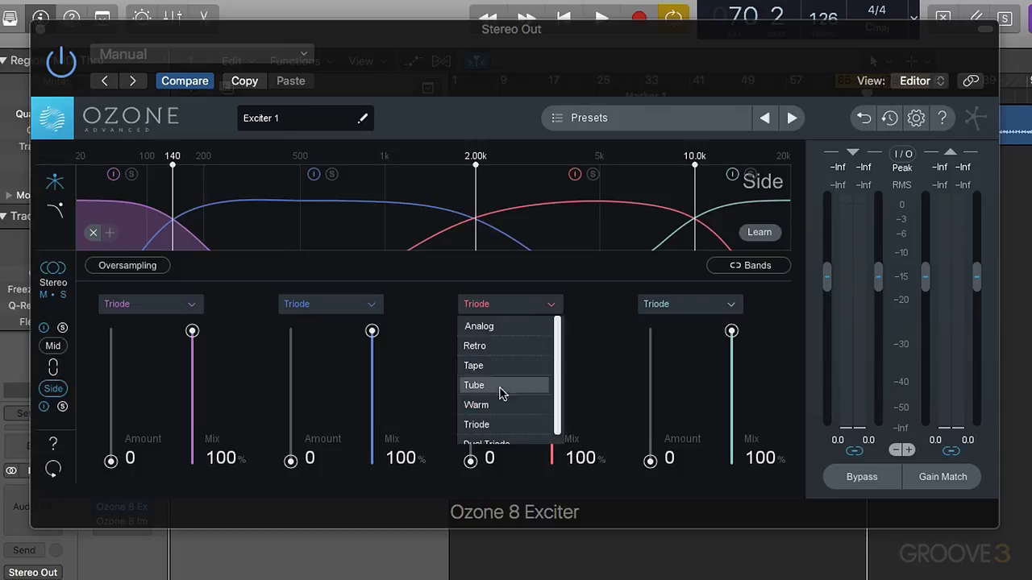
scroll(505, 423, down, 1)
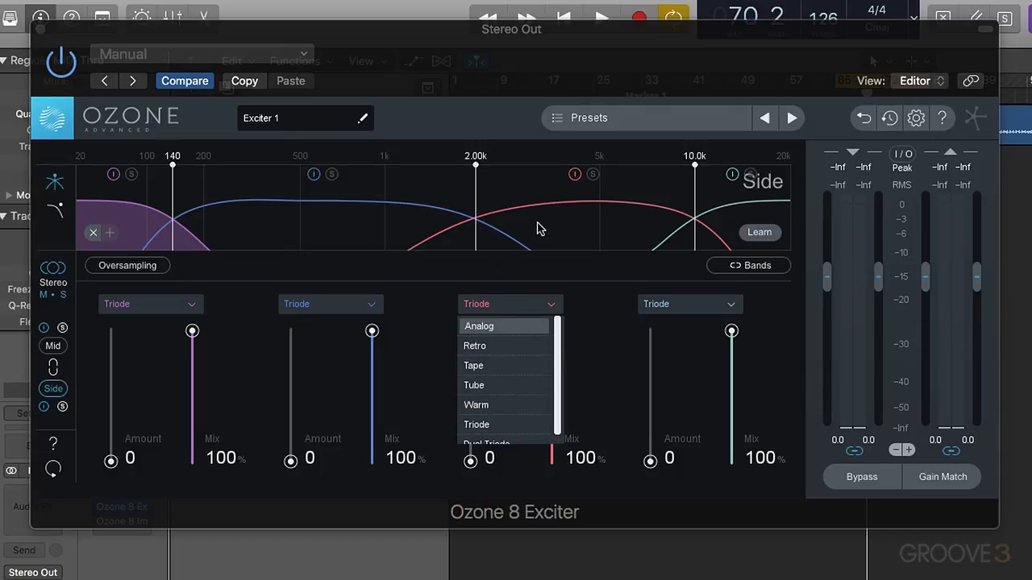
click(539, 225)
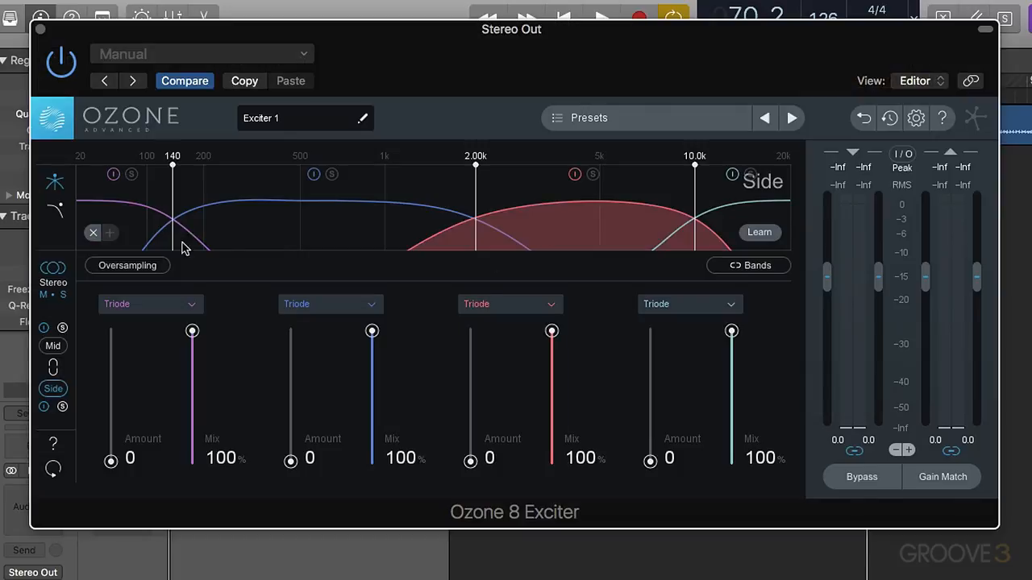
click(93, 235)
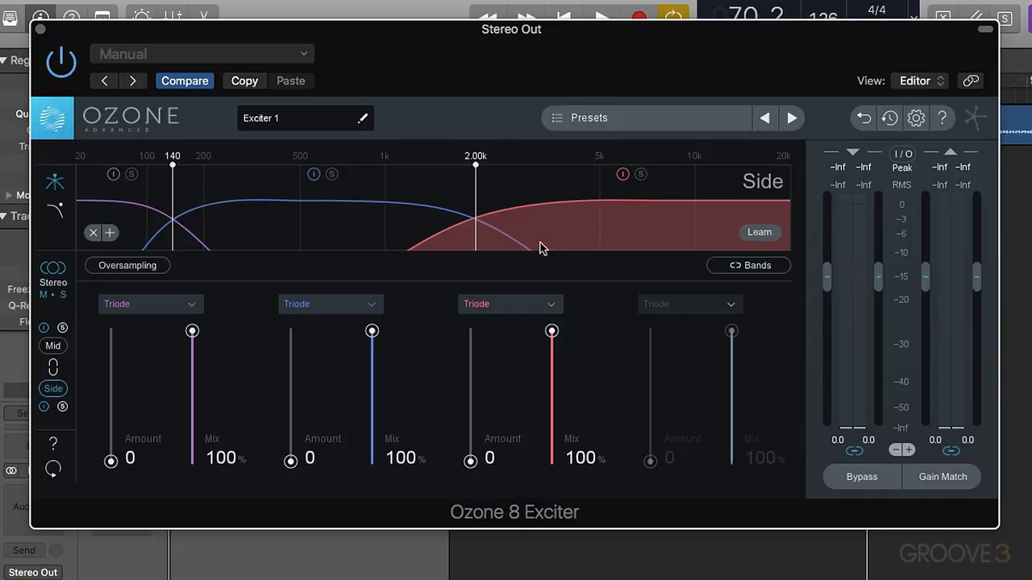
- Set the Side channel's third band to Tape saturation with an amount of about 8.8 and a 72.5% mix, auditioning the loop
click(495, 302)
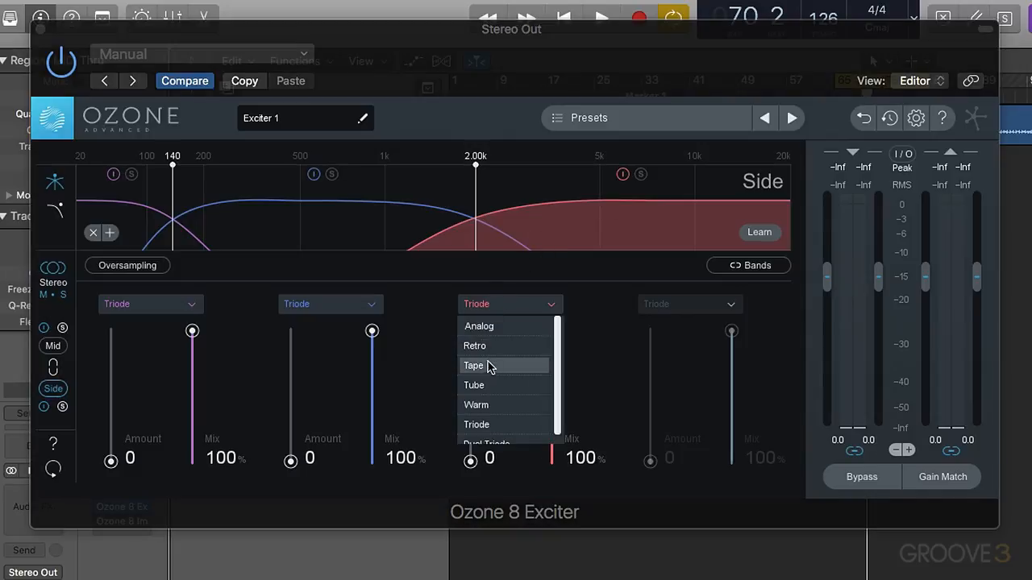
click(512, 370)
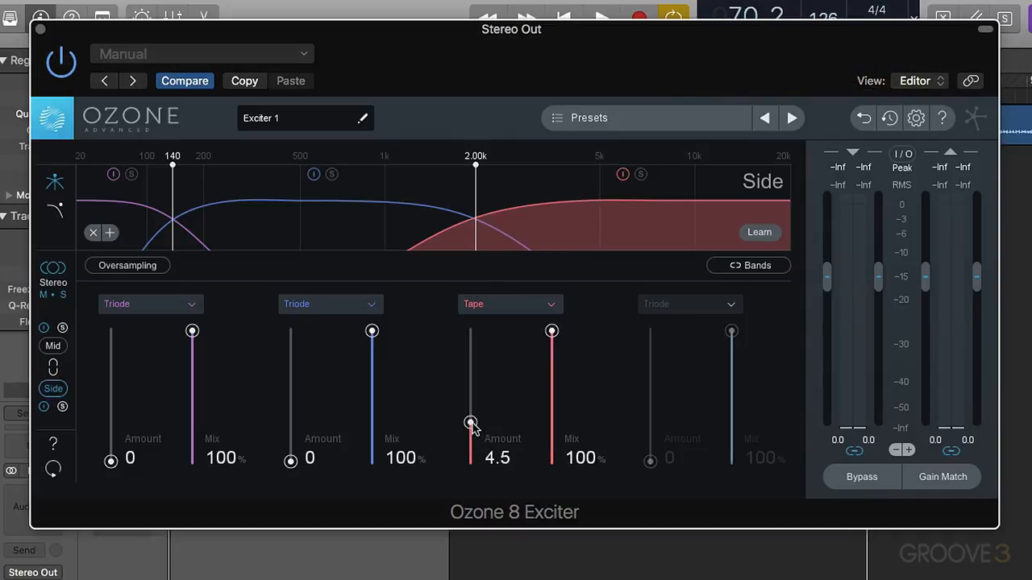
key(space)
drag(472, 427, 471, 389)
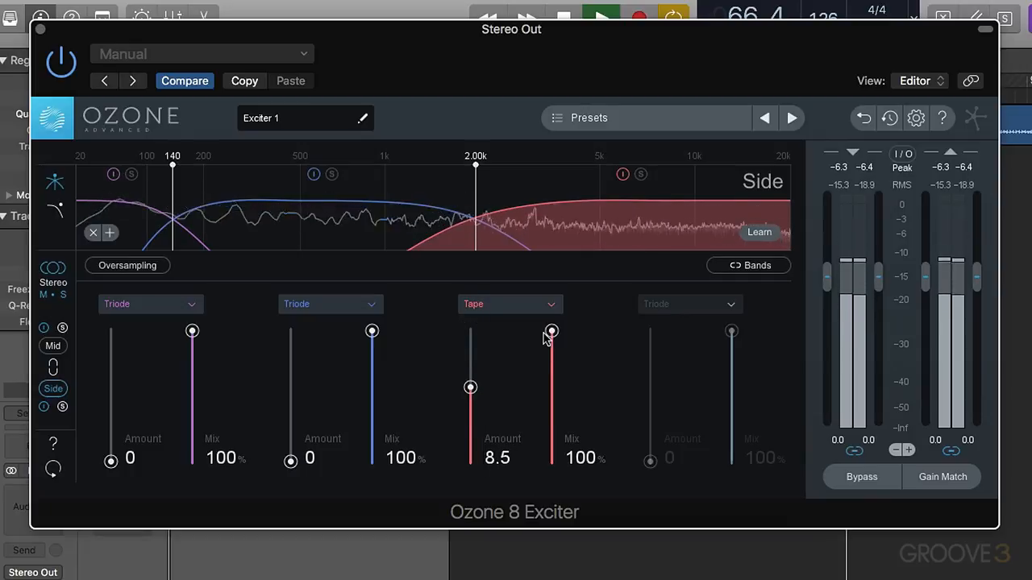
drag(545, 334, 551, 366)
drag(470, 388, 473, 387)
key(space)
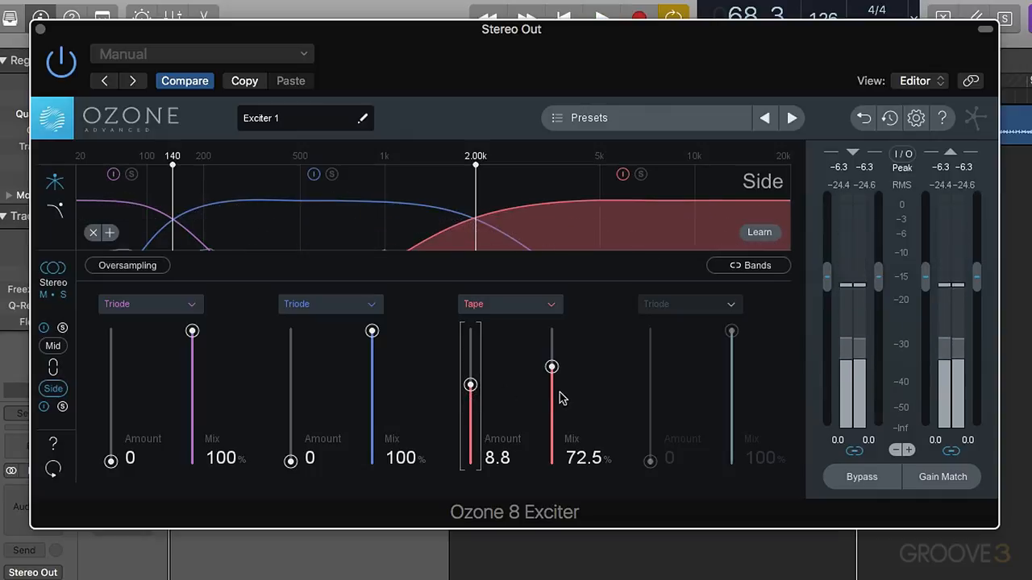
- Move the 2 kHz crossover to about 2.53 kHz and refine the Tape band's amount to about 9.8 and mix to 74.5% during playback
key(space)
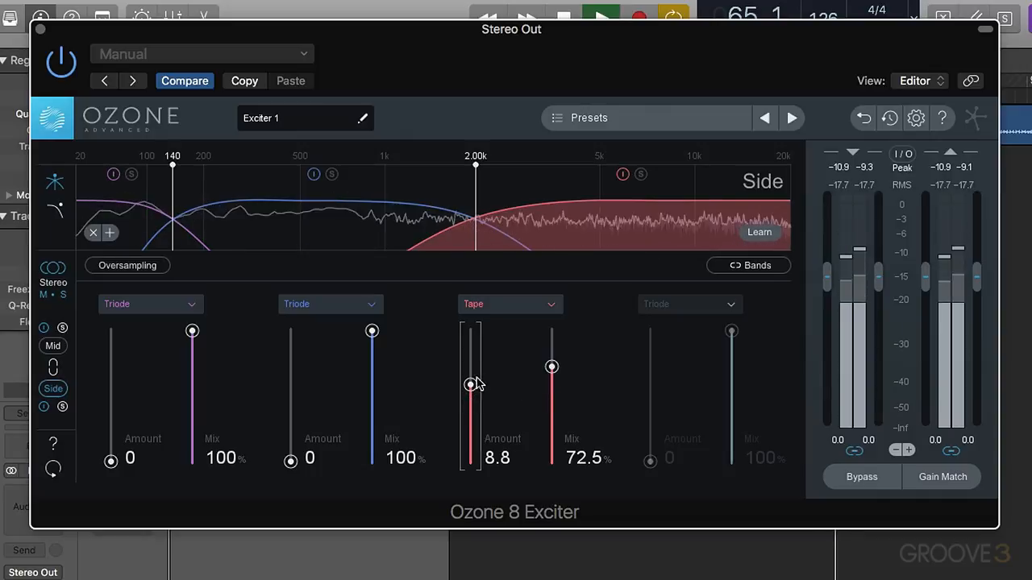
drag(475, 385, 472, 382)
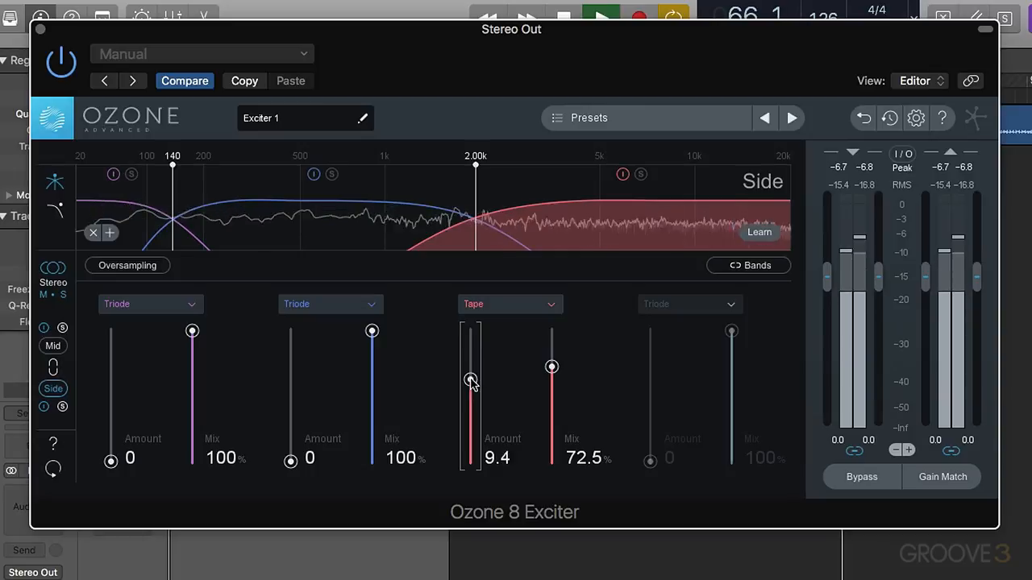
drag(475, 213, 507, 218)
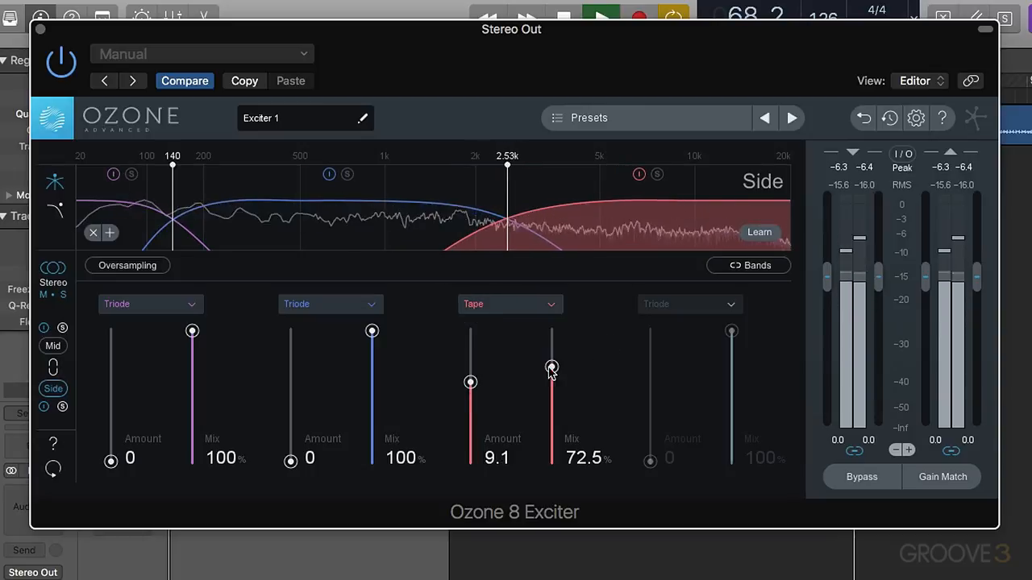
drag(551, 366, 548, 372)
drag(472, 384, 472, 381)
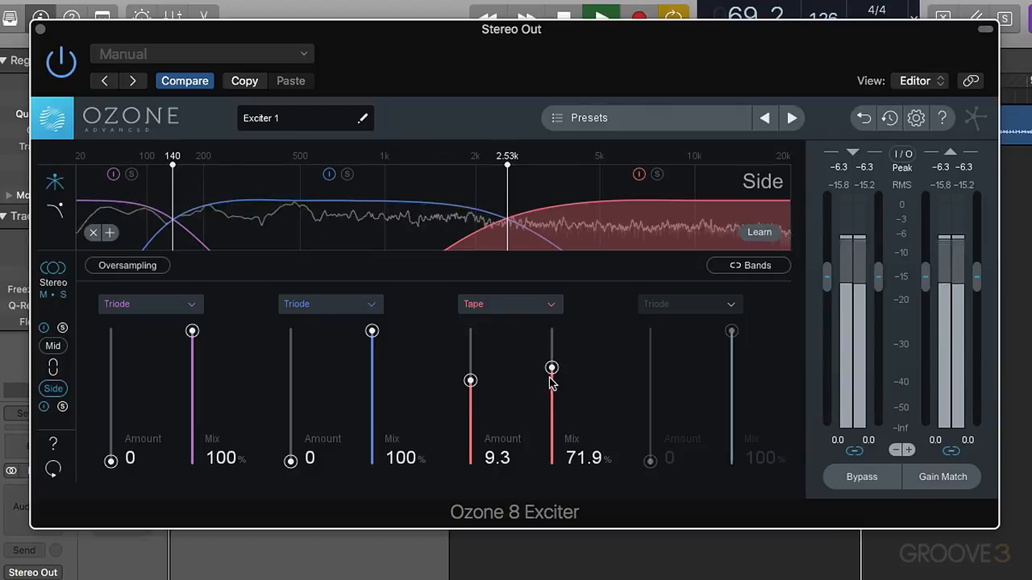
drag(551, 368, 555, 369)
drag(473, 380, 473, 376)
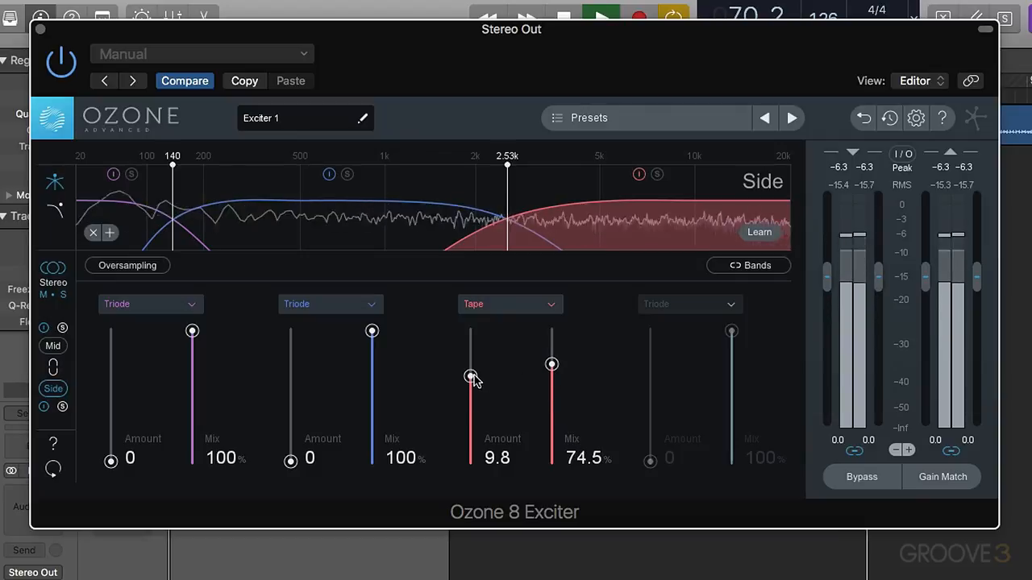
- Bypass and re-enable the exciter during playback to compare the processed sound
click(63, 65)
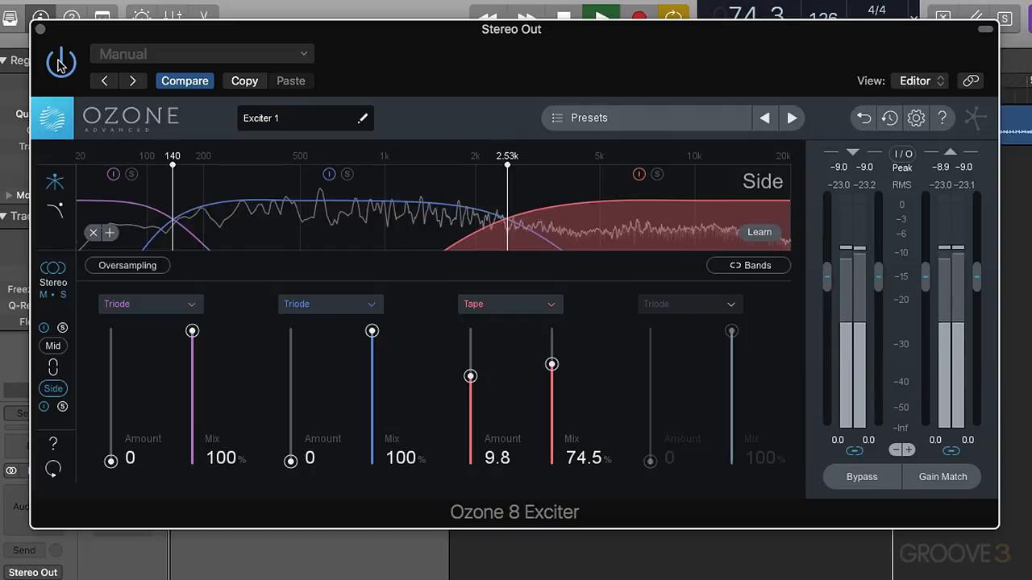
click(60, 64)
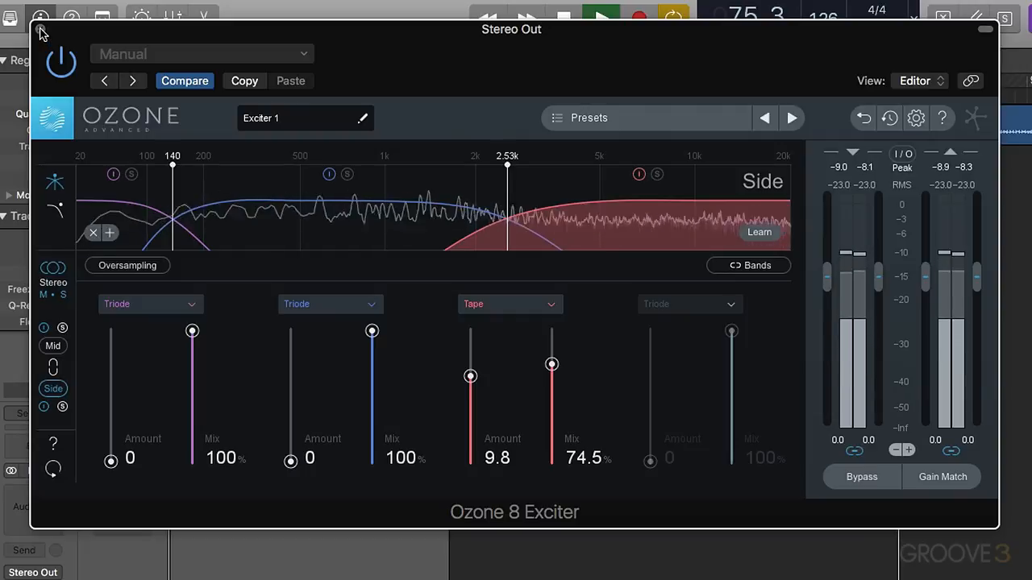
- Close the Exciter, then bypass and re-enable the Ozone 8 Equalizer and Exciter together on the stereo output while auditioning the loop
click(40, 30)
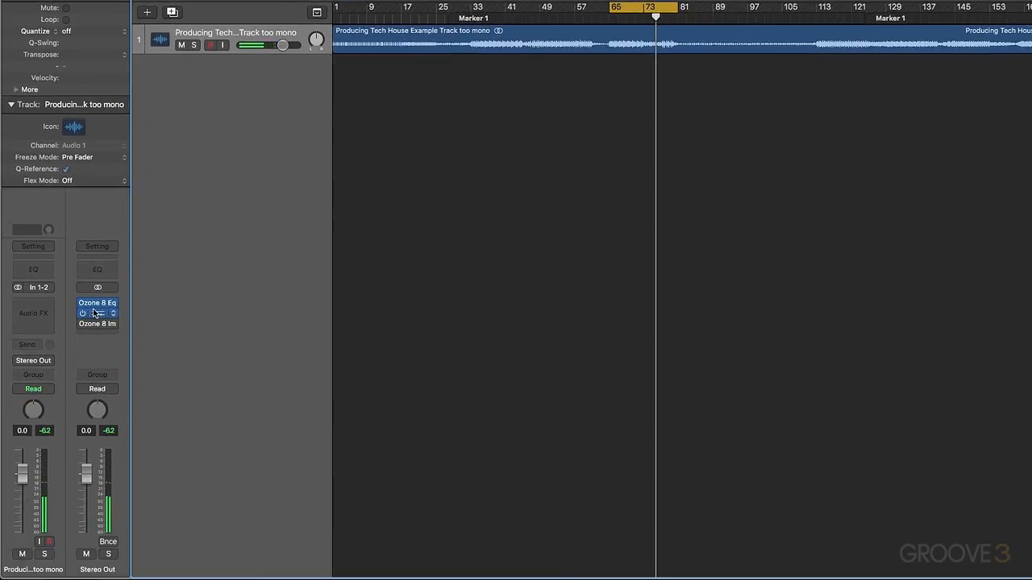
click(83, 303)
click(86, 305)
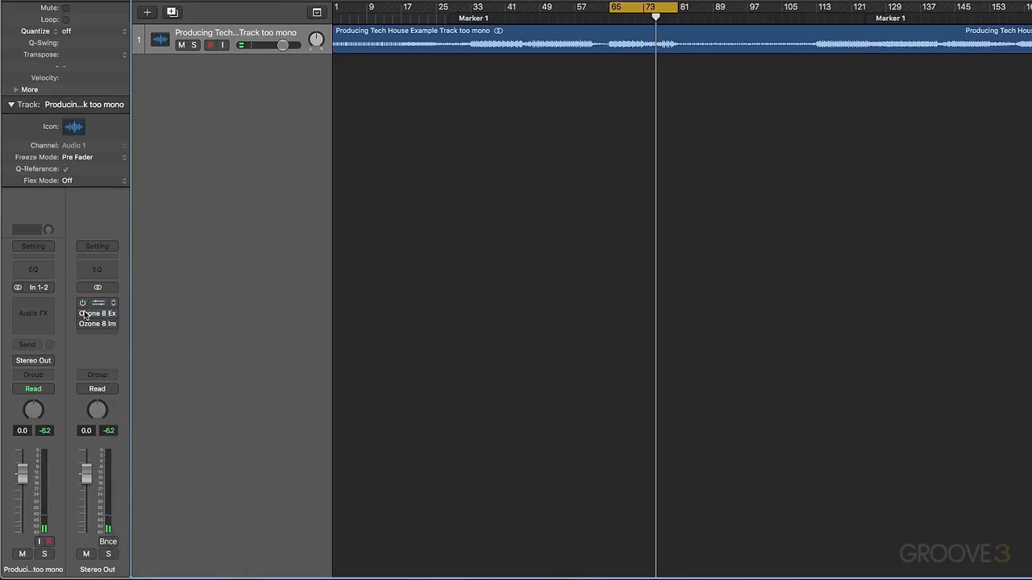
key(space)
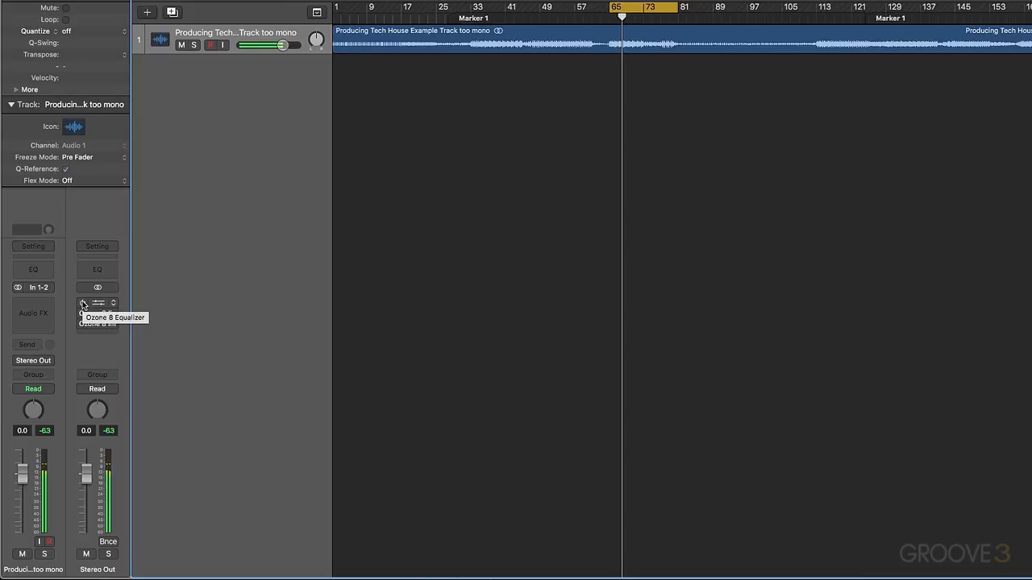
click(83, 313)
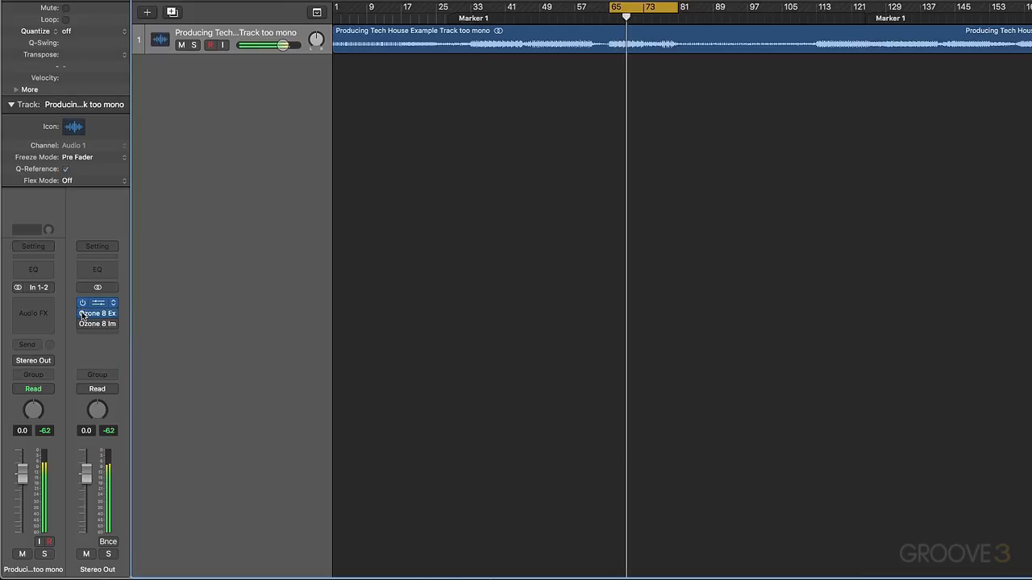
shift+click(89, 302)
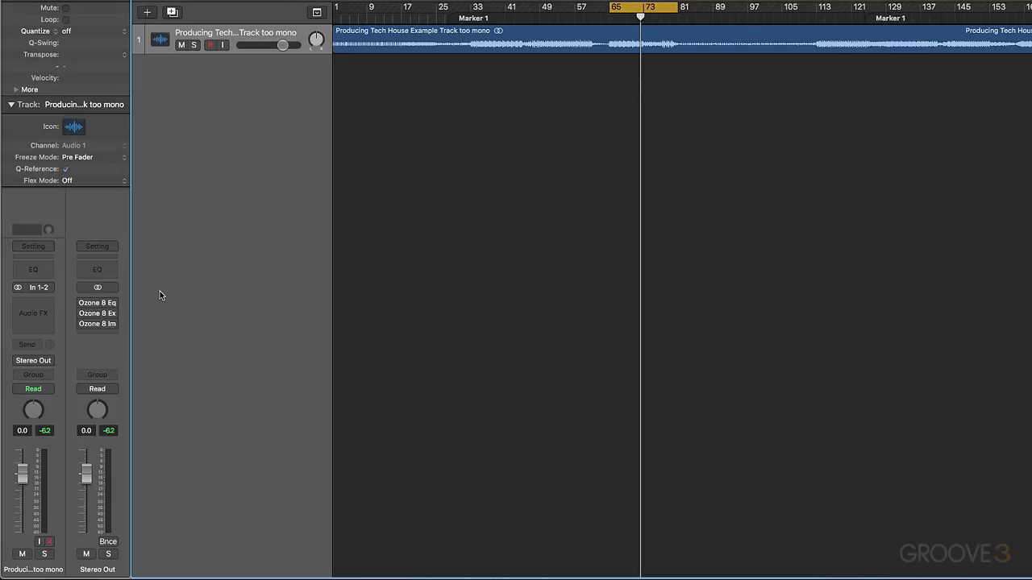
- Replay the loop and switch the Equalizer and Exciter off and on as a pair to compare the widened mix
key(space)
mouse_move(79, 308)
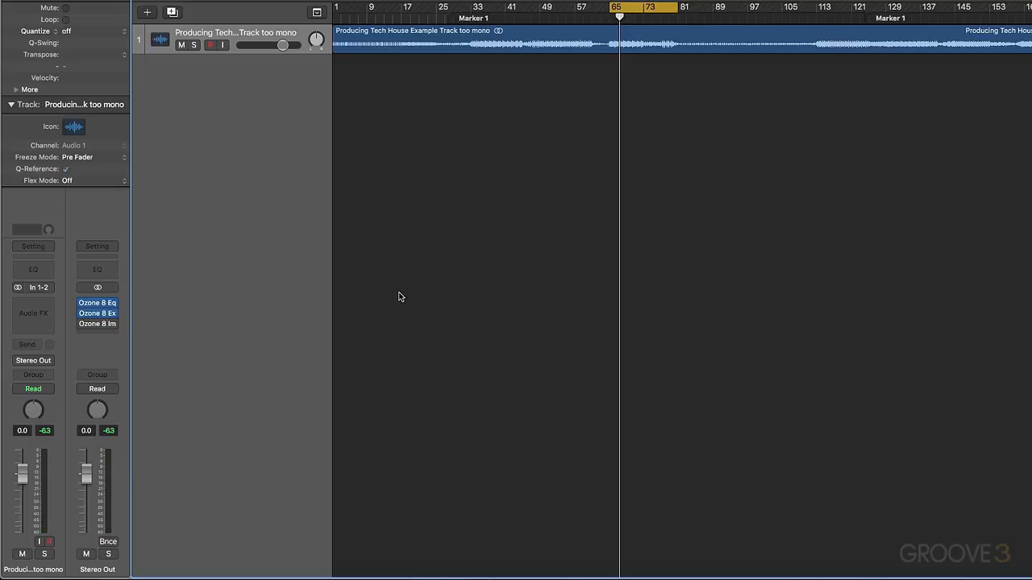
key(space)
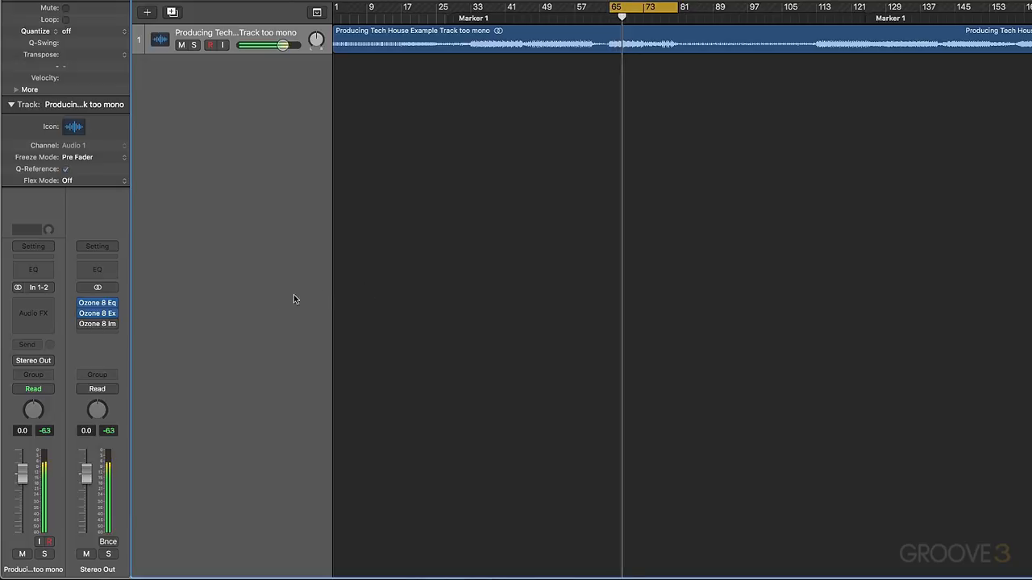
drag(81, 303, 80, 314)
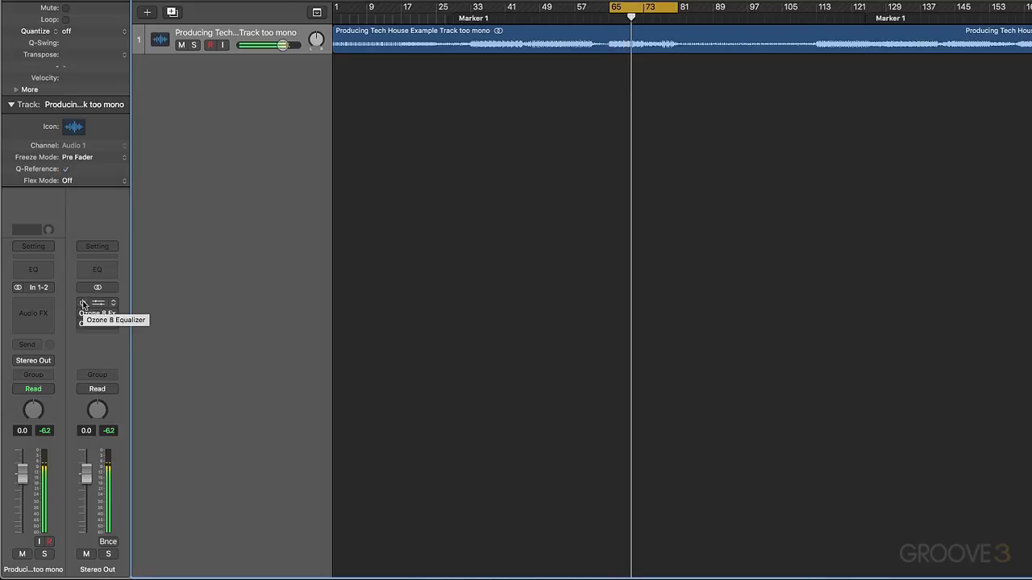
drag(81, 303, 82, 314)
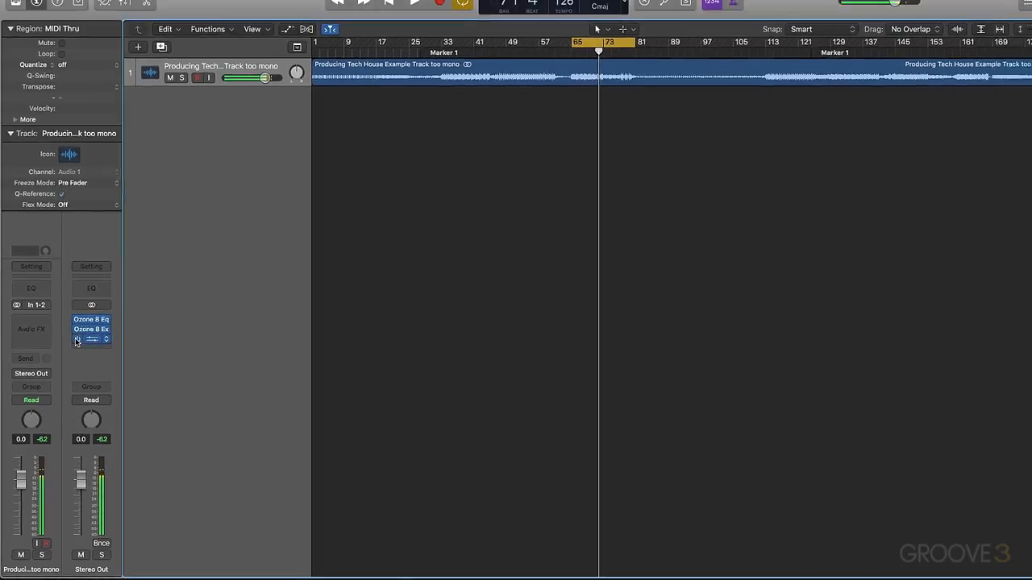
- Enable and open the Ozone 8 Imager, and raise Band 3 width to about 59.5 and Band 4 width to about 88.6 during playback
click(91, 339)
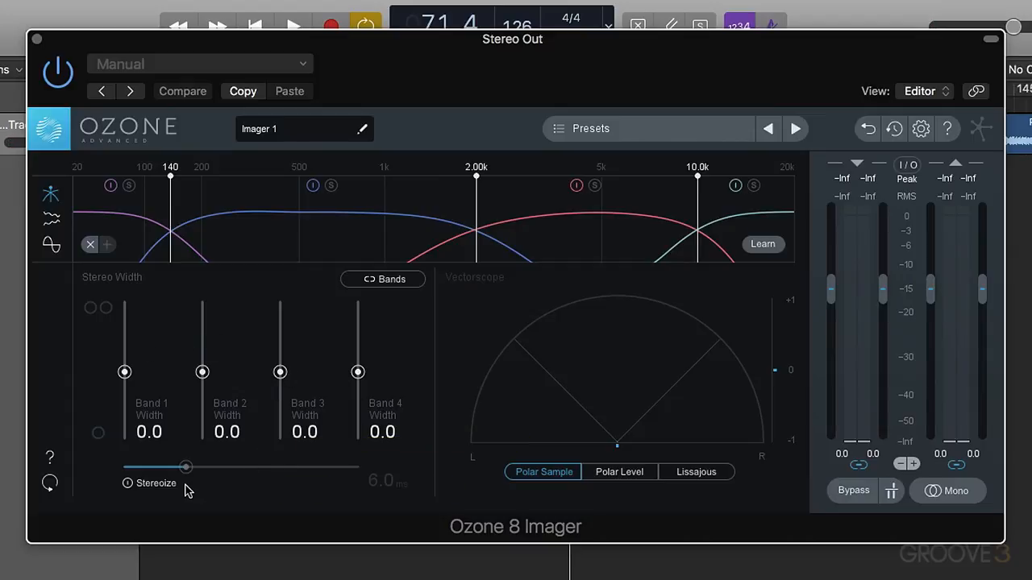
drag(358, 372, 357, 340)
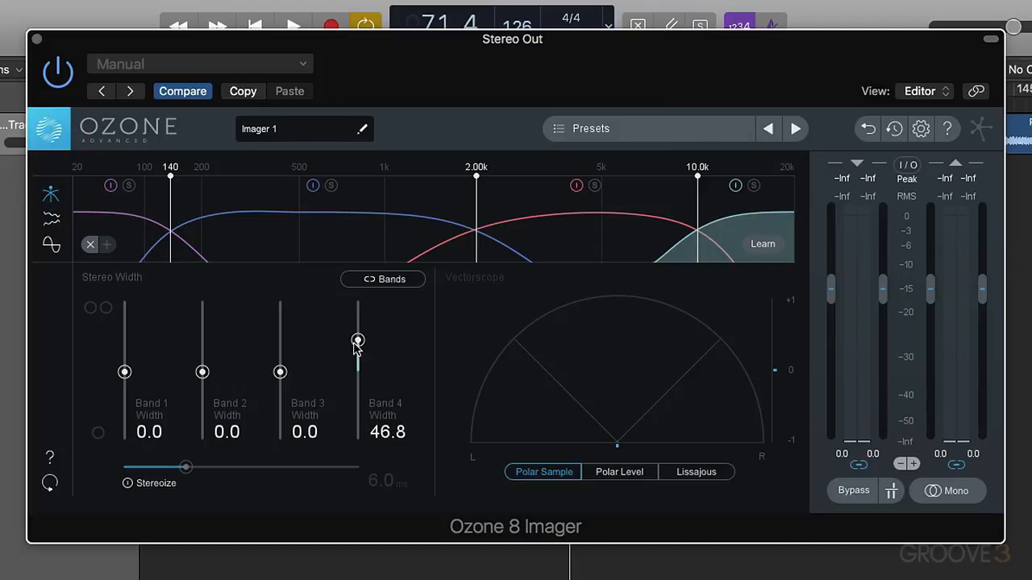
drag(279, 371, 280, 352)
drag(357, 340, 357, 329)
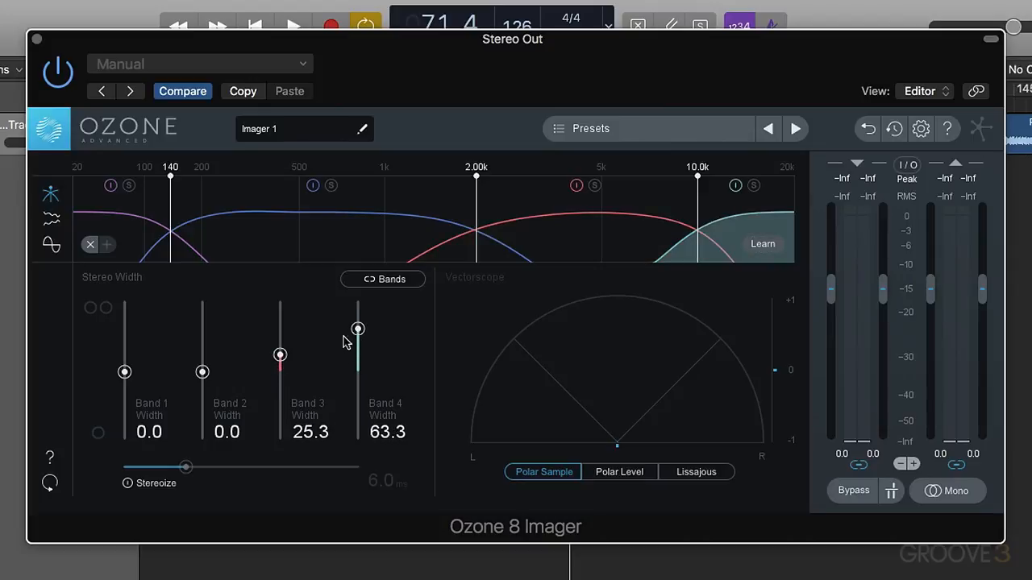
drag(280, 352, 280, 340)
key(space)
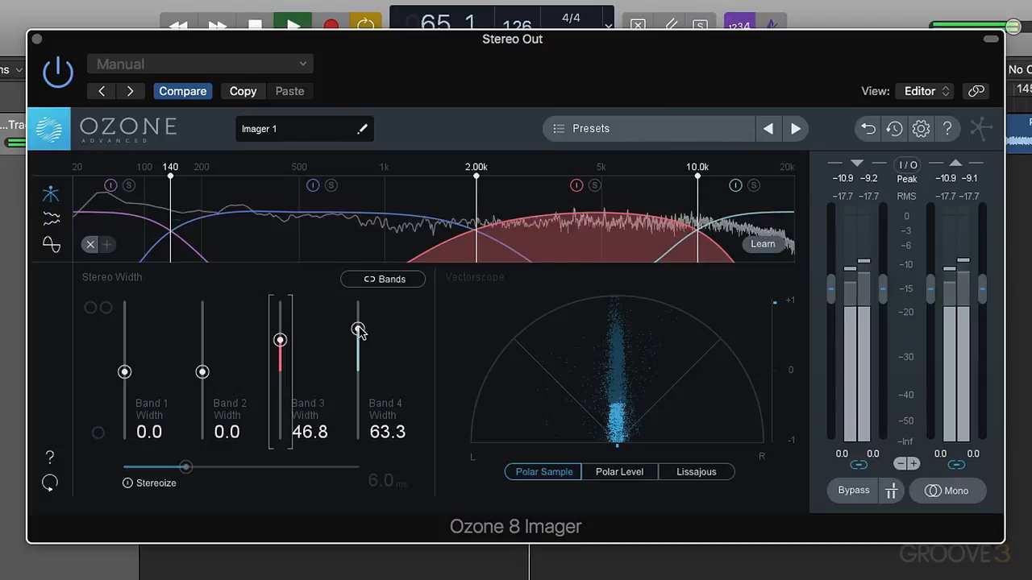
drag(357, 330, 358, 320)
drag(279, 341, 279, 331)
drag(358, 320, 358, 312)
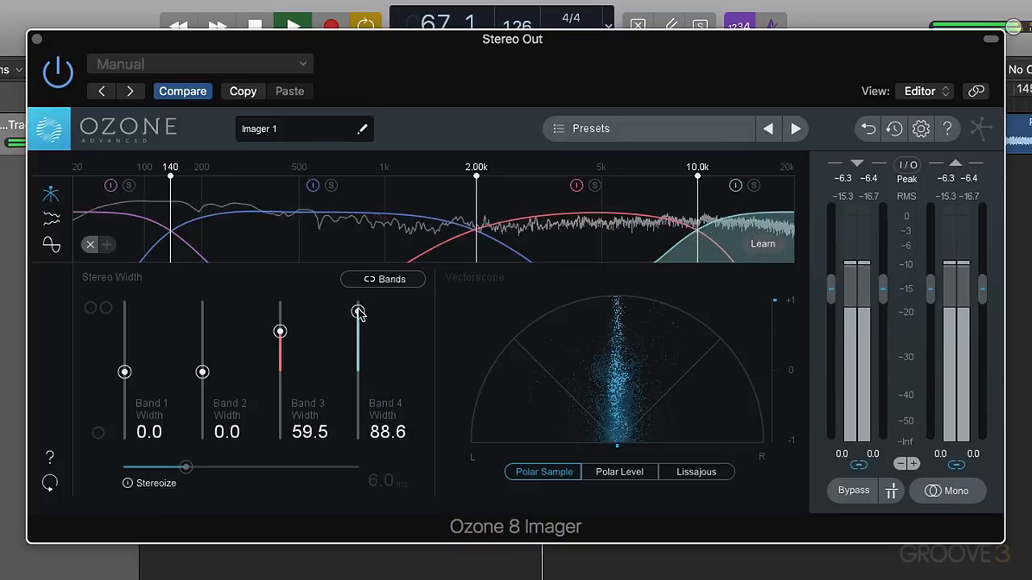
- Compare the Imager bypassed and active, and reduce Band 3 width to about 54.4 before stopping playback
click(57, 72)
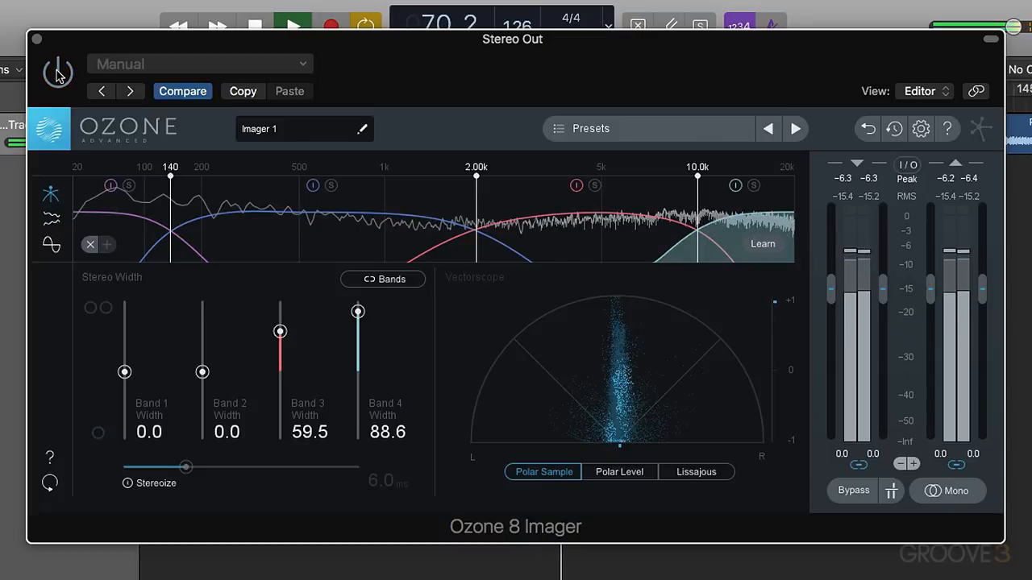
click(58, 72)
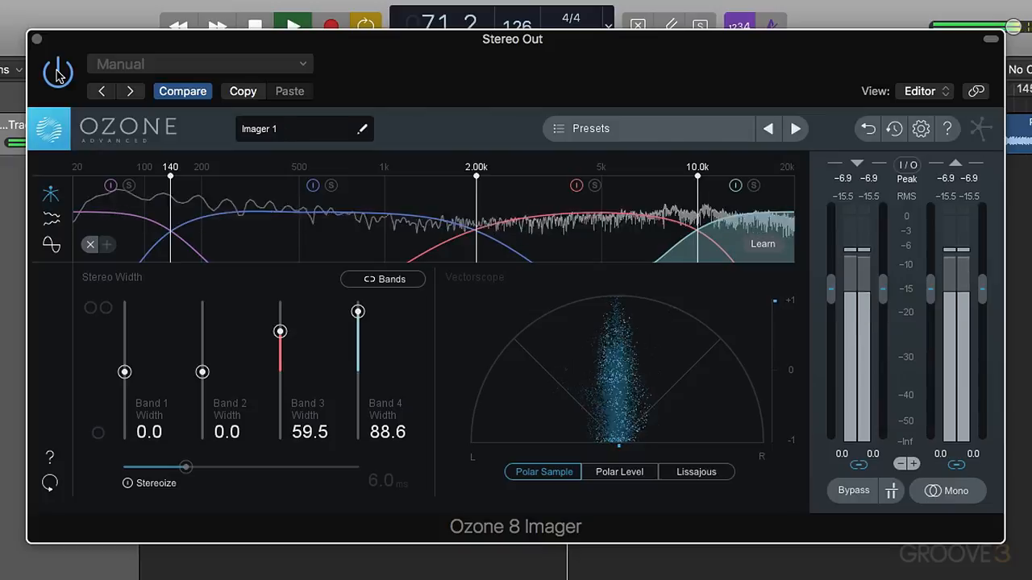
drag(280, 331, 280, 334)
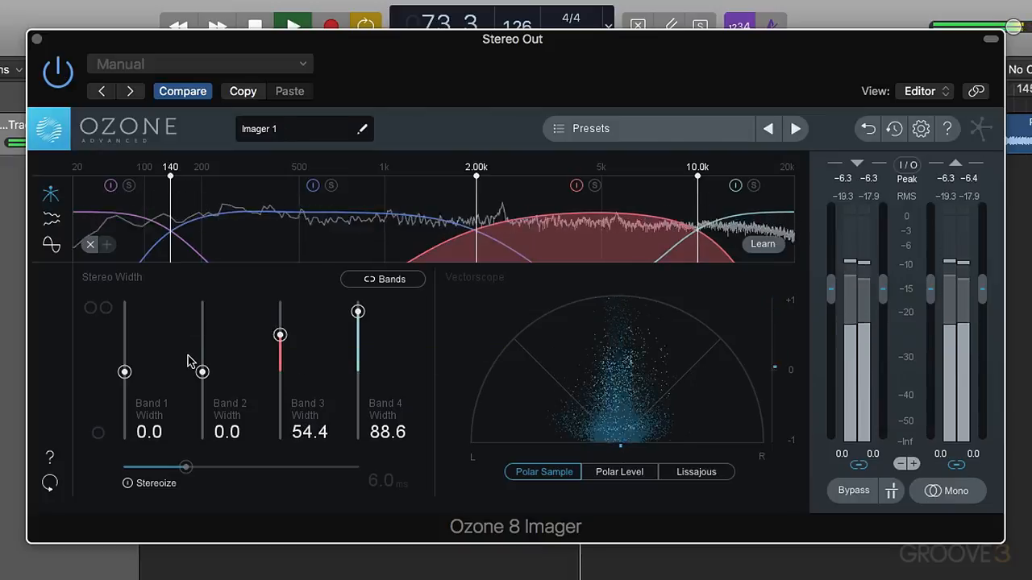
key(space)
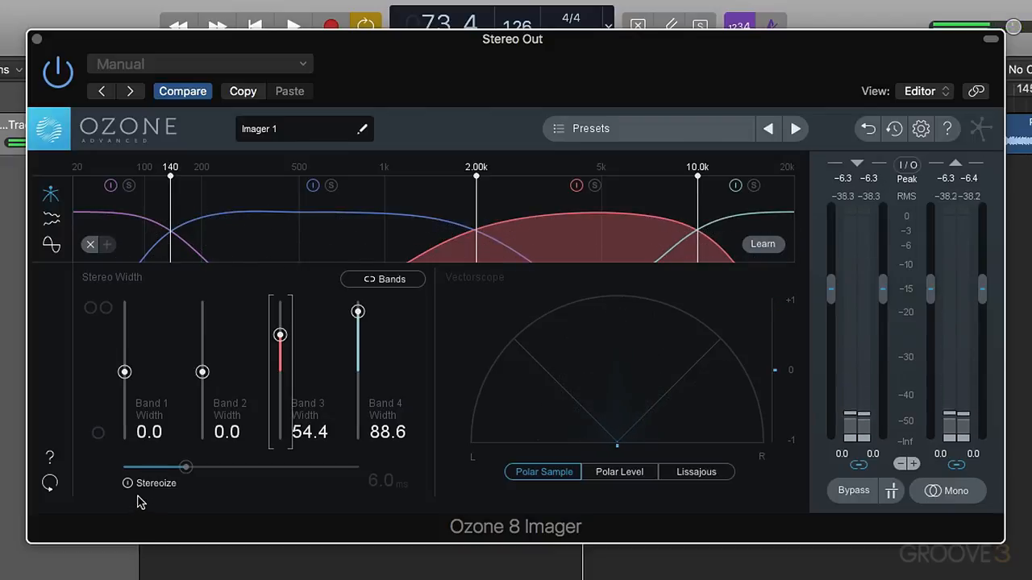
- Enable Stereoize in the Imager, set its delay to about 3.2 ms and audition the loop
click(128, 483)
drag(185, 468, 179, 470)
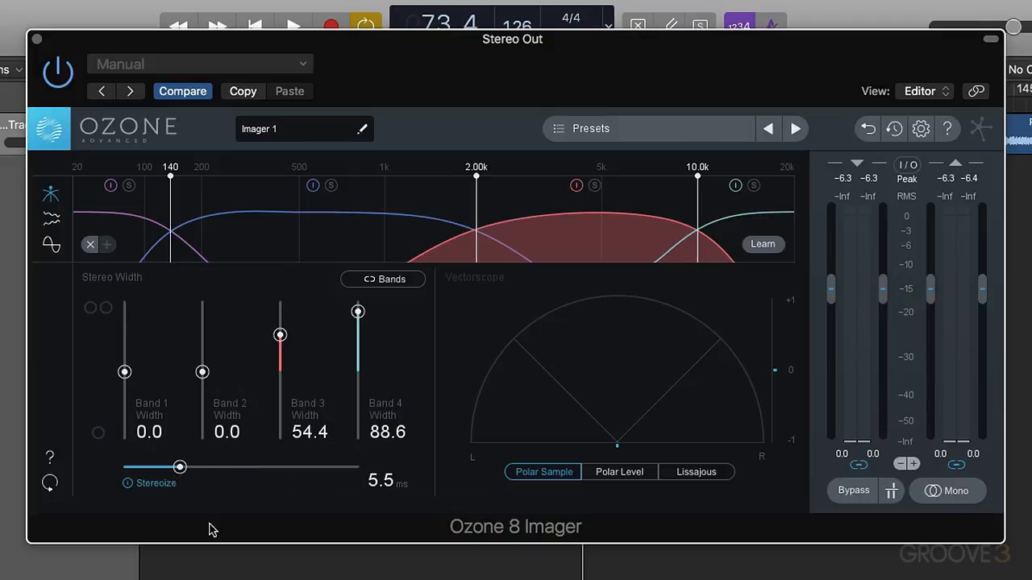
drag(179, 472, 151, 472)
key(space)
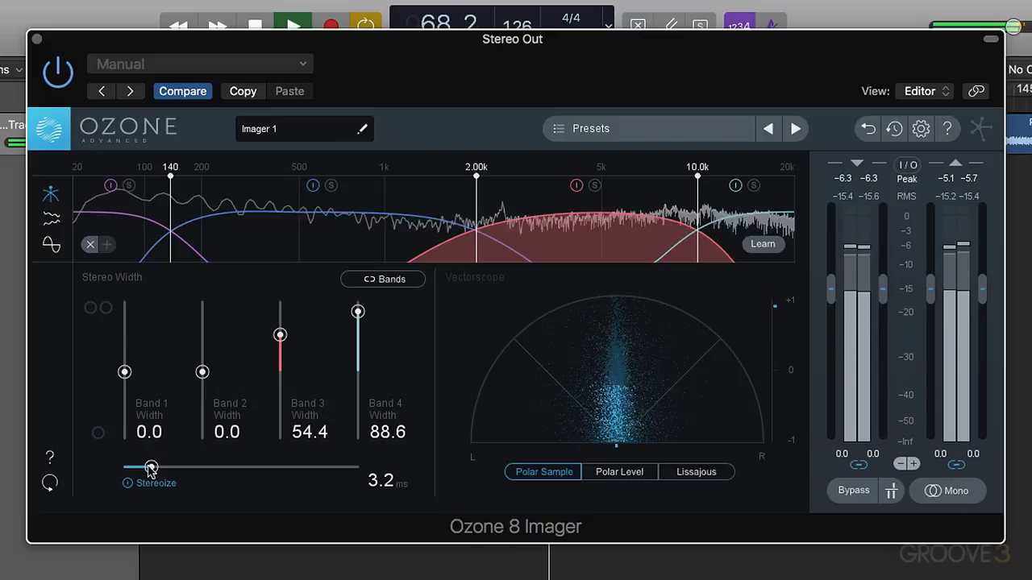
key(space)
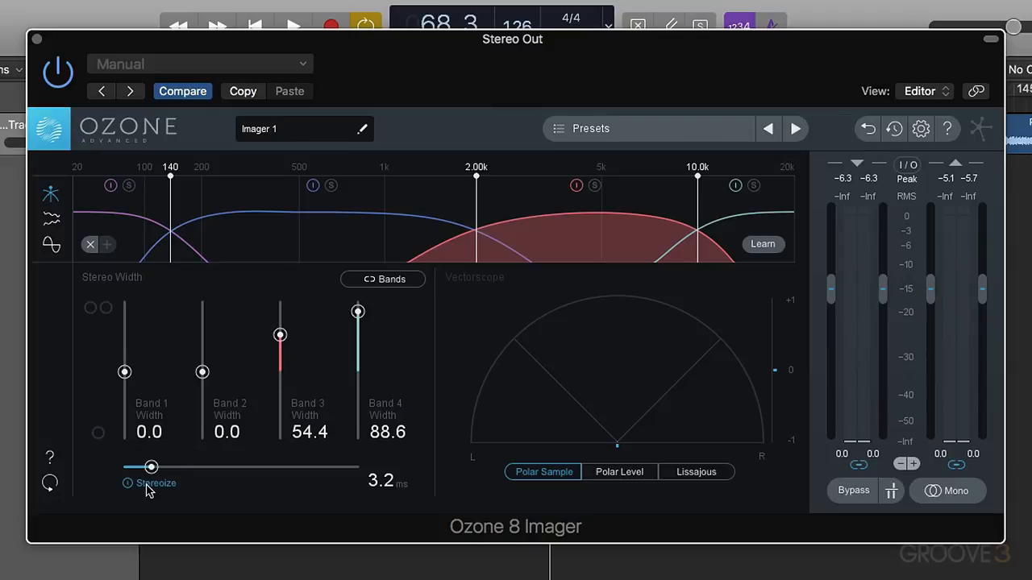
- Reset Band 3 width to 0.0, move the 10 kHz crossover to about 10.6 kHz and start loop playback
alt+click(279, 337)
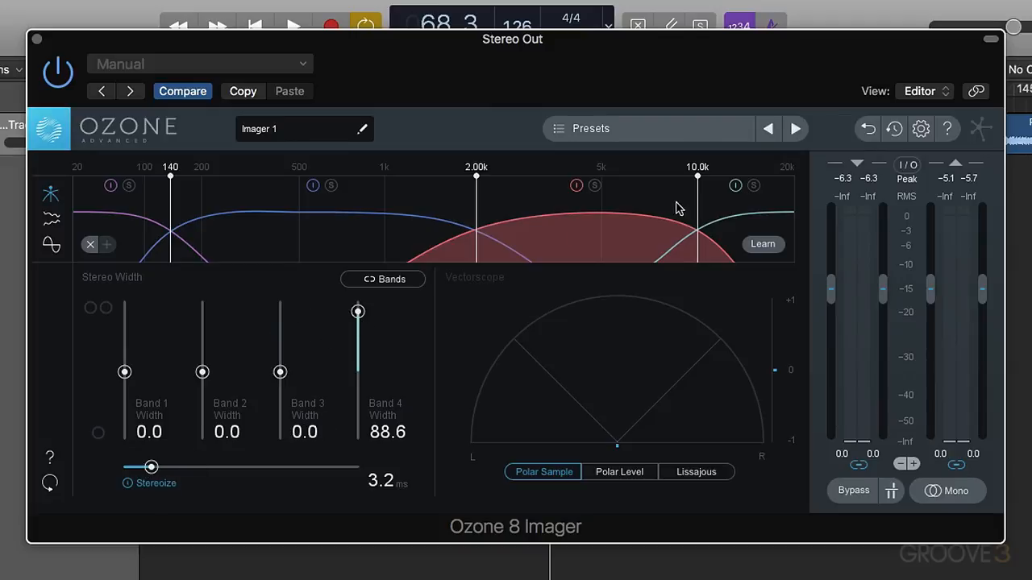
drag(697, 201, 706, 200)
key(space)
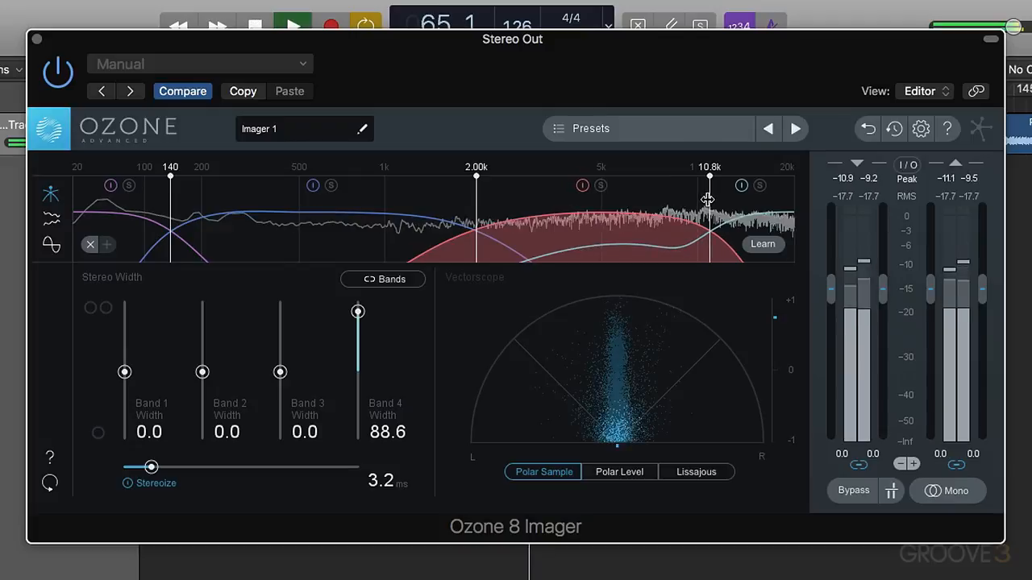
- Shorten the Stereoize delay to about 2.6 ms, and compare the Imager bypassed and active
drag(155, 466, 144, 469)
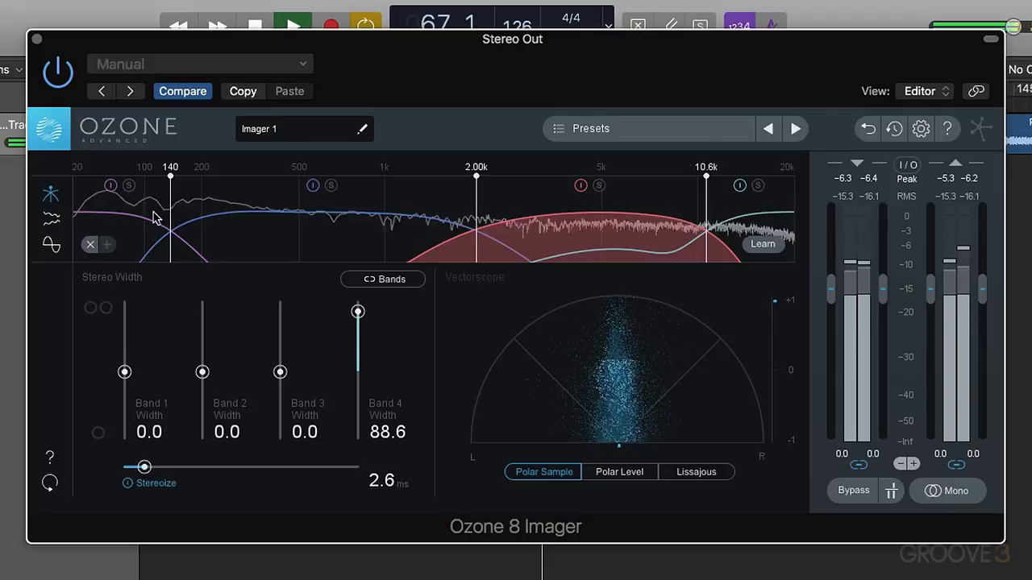
click(58, 73)
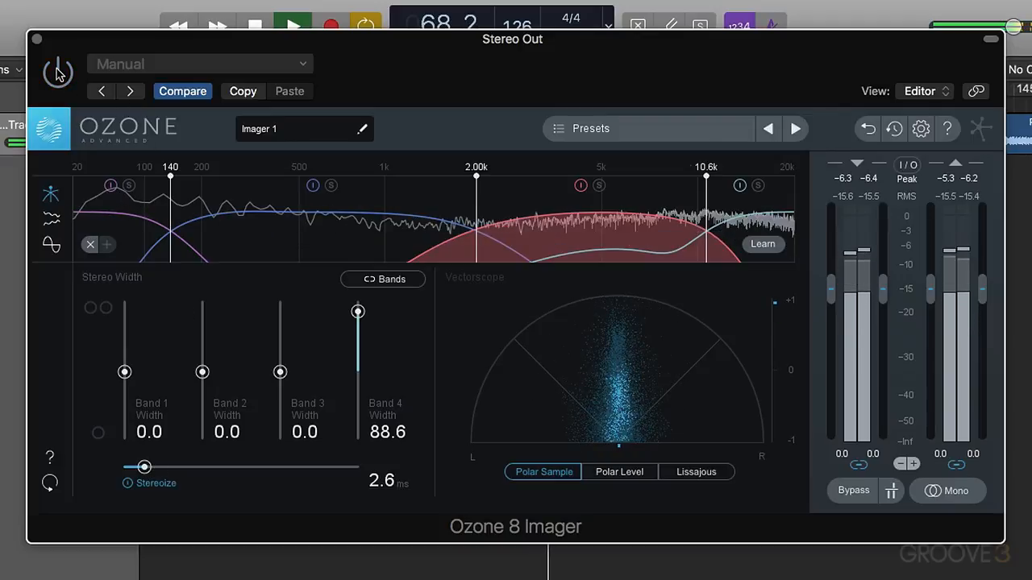
click(58, 72)
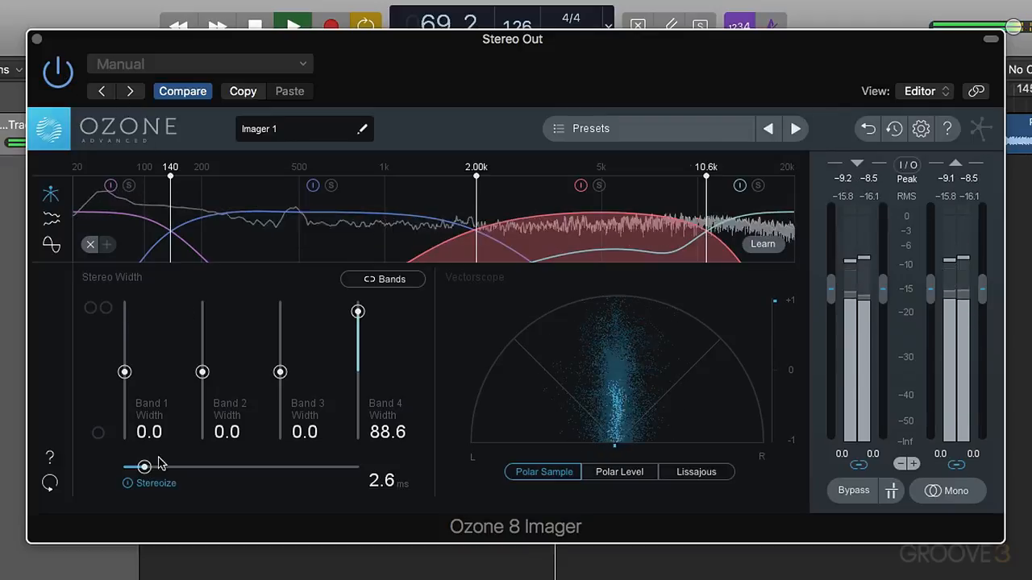
- Reduce Band 4 width to about 40.5, and bypass and re-enable the Imager to compare the sound
drag(358, 313, 355, 347)
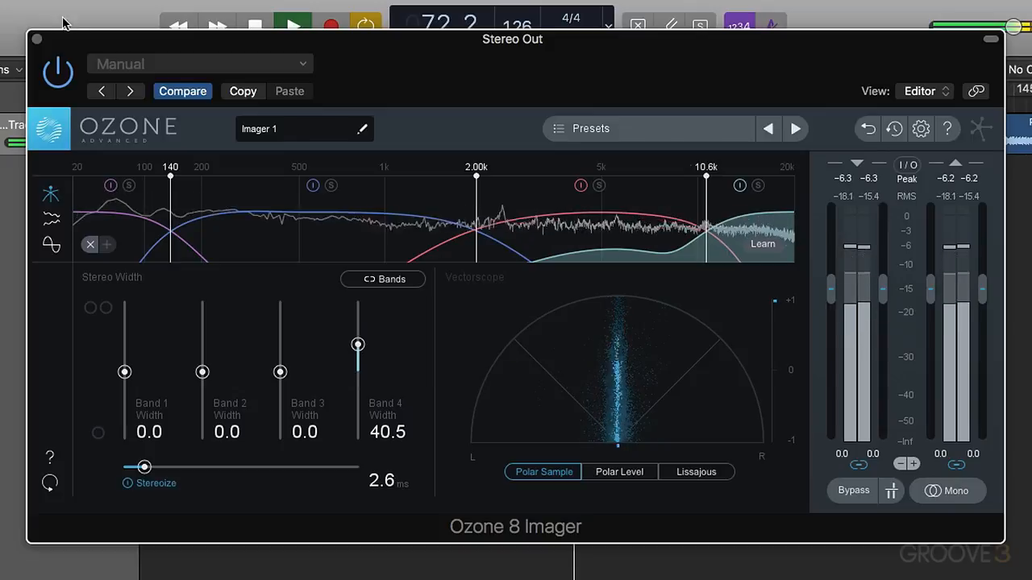
click(61, 74)
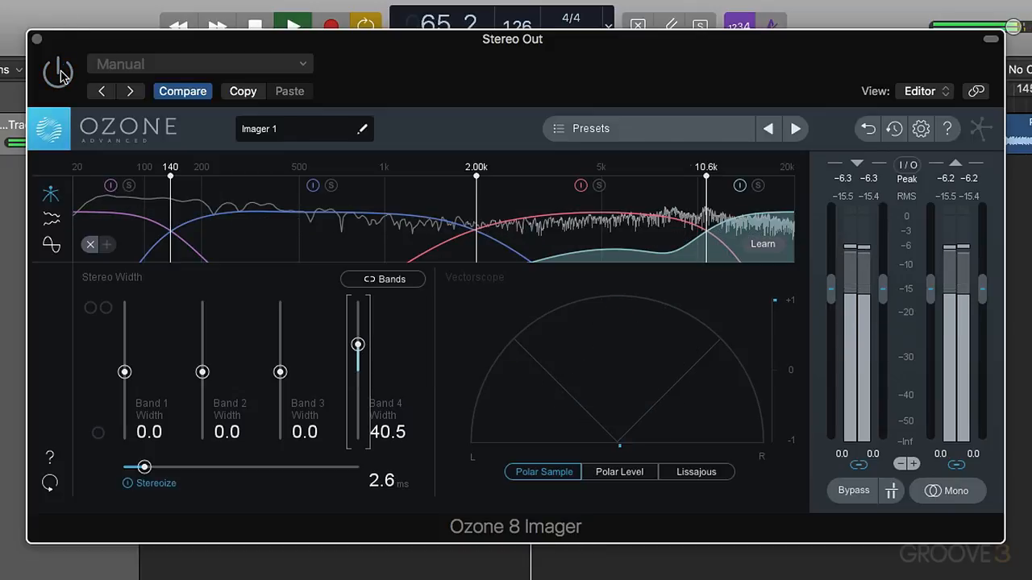
click(61, 75)
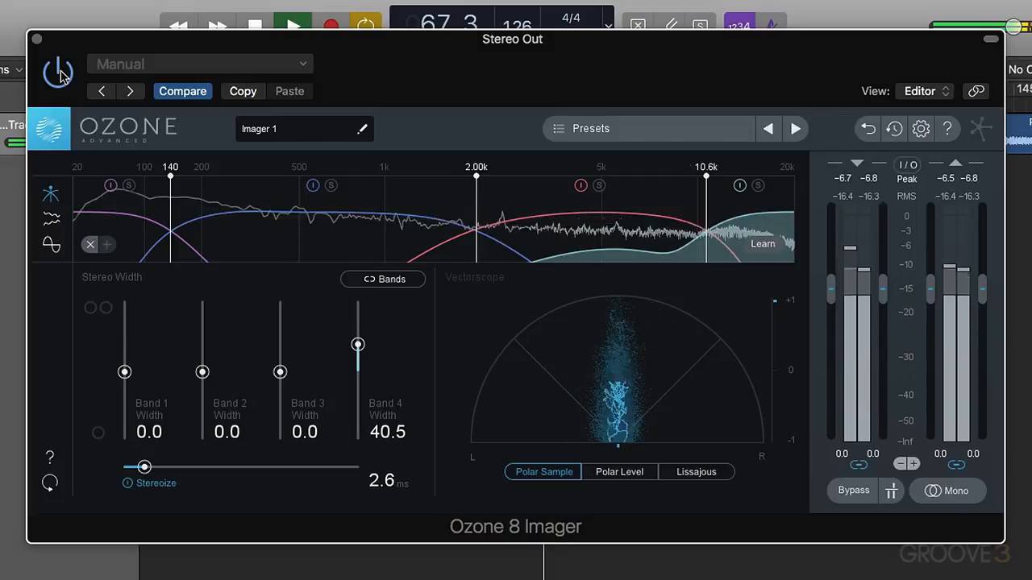
- Close the Imager and audition the loop through the complete Equalizer, Exciter and Imager chain
key(space)
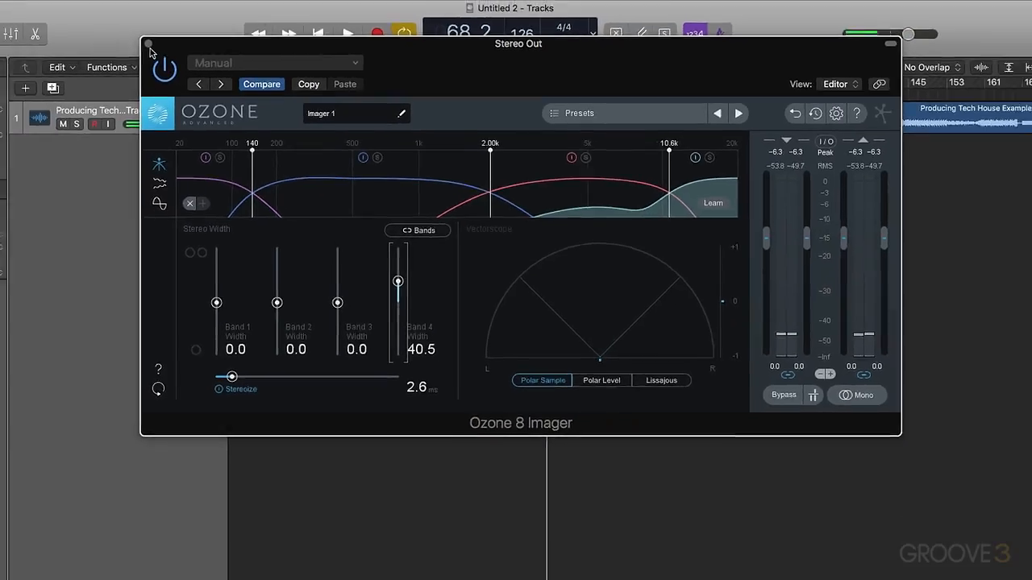
click(37, 39)
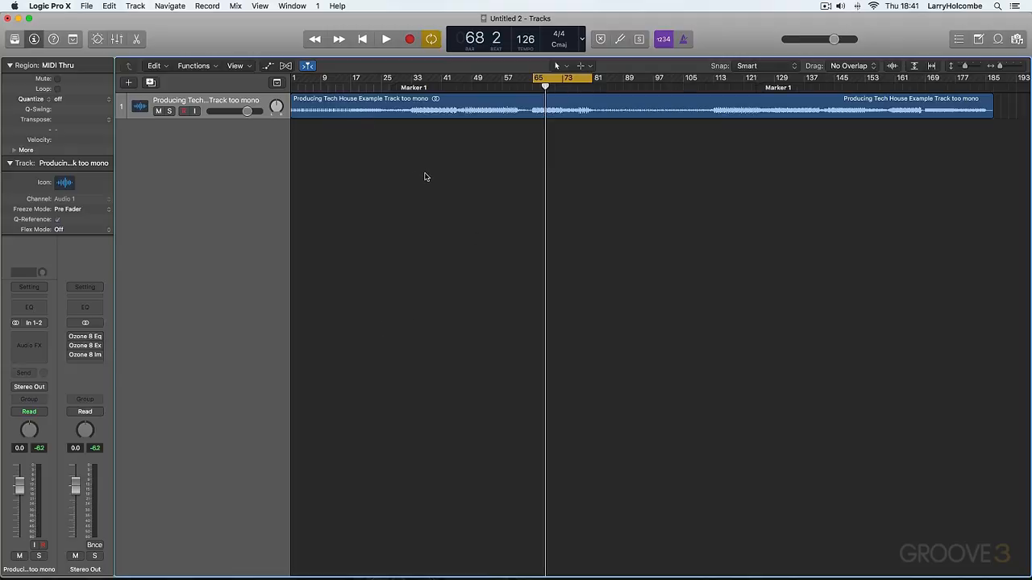
key(space)
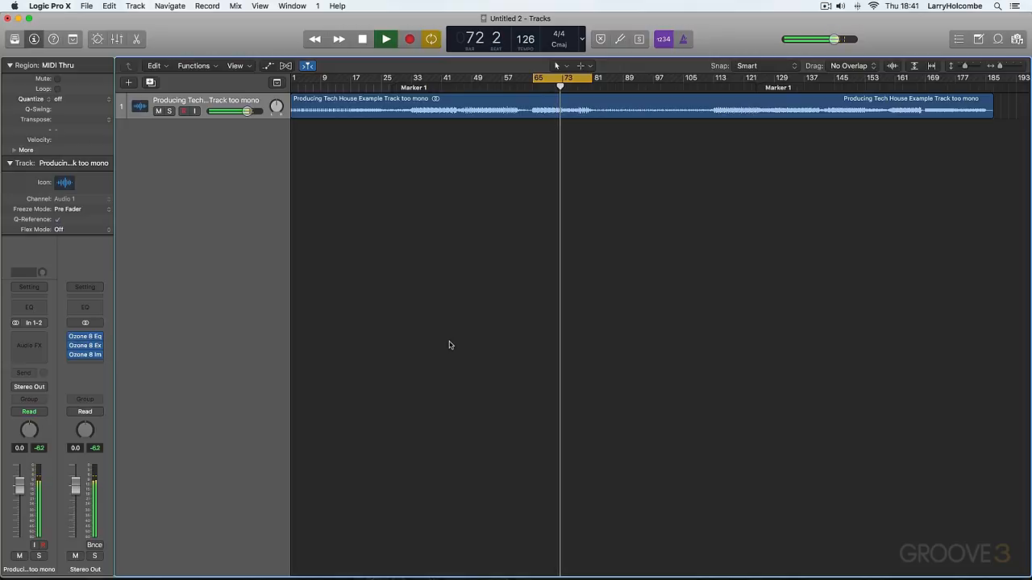
key(space)
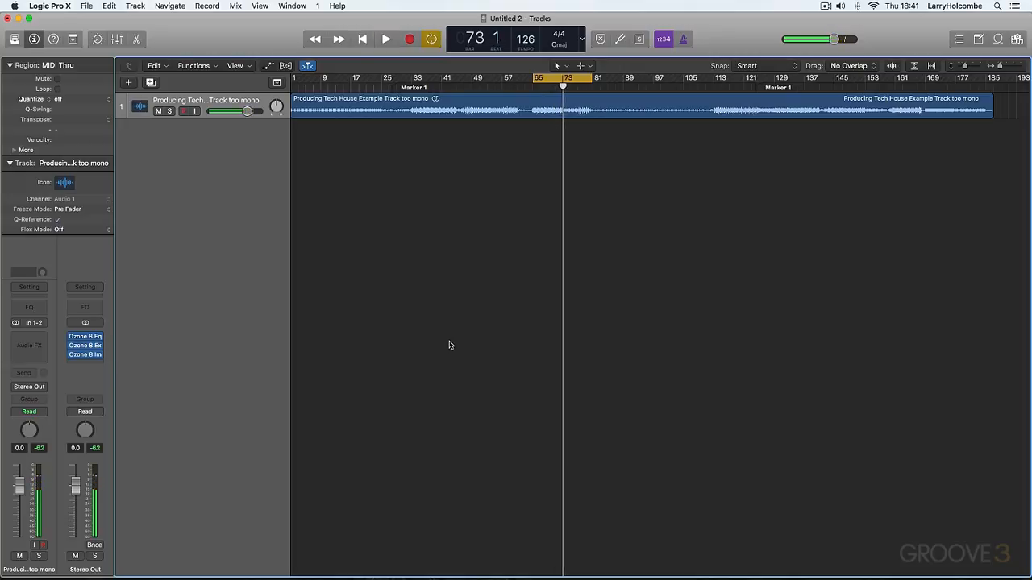